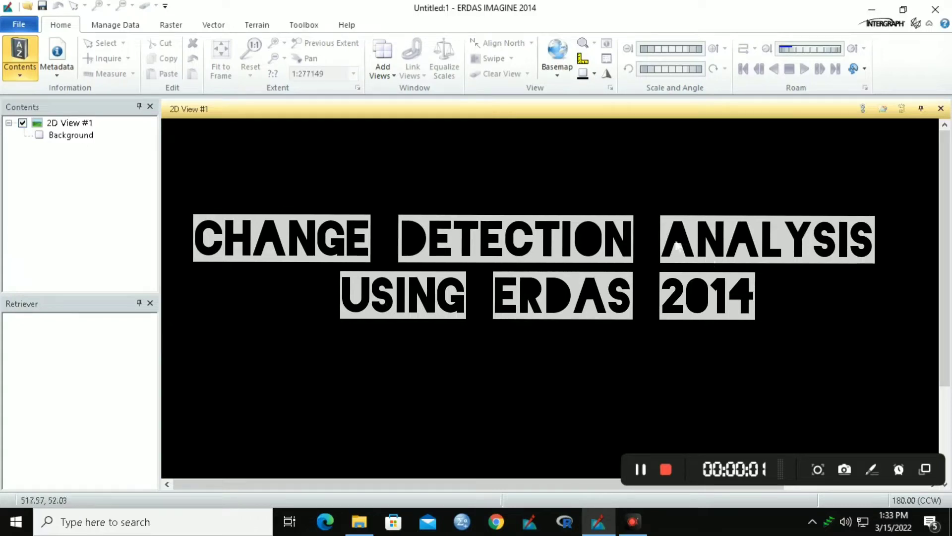
Launch the Image Difference change detection tool from the Raster tab's Zonal Change menu
click(171, 26)
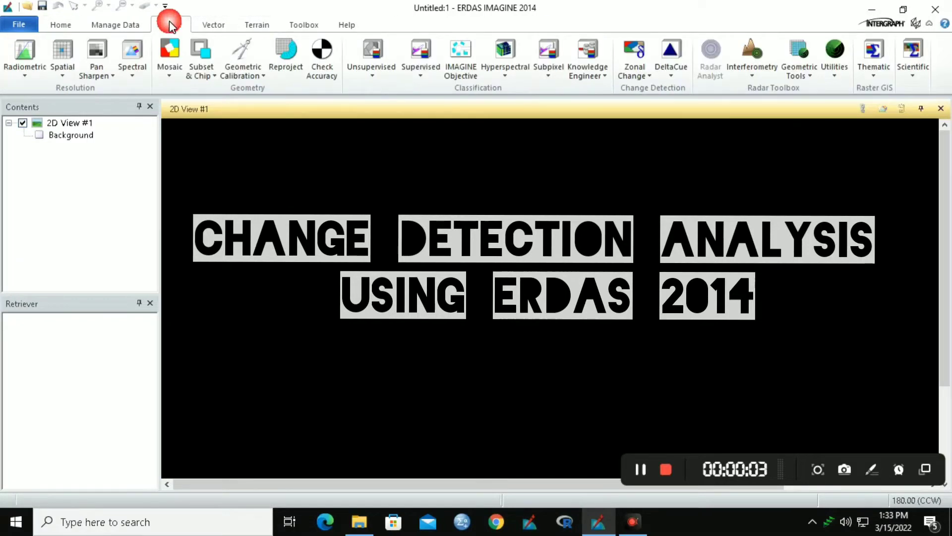
click(647, 78)
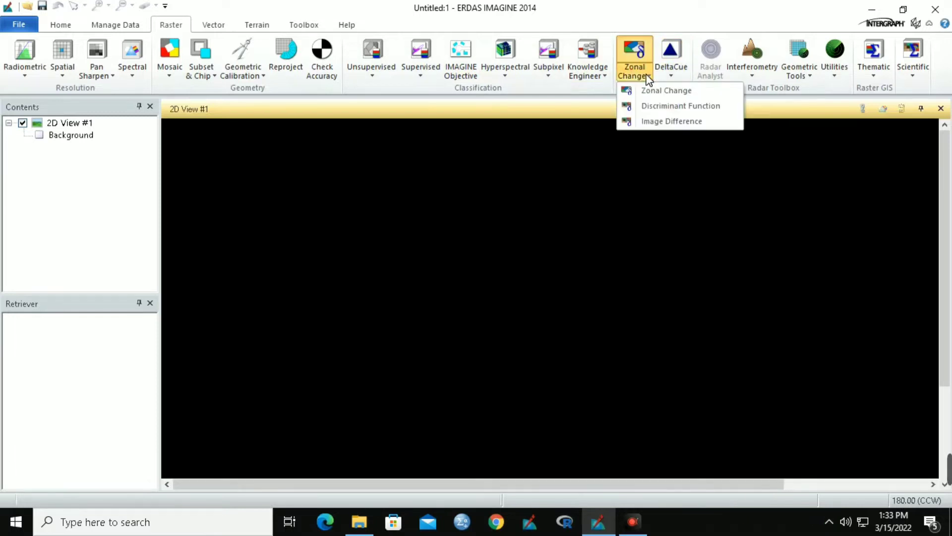
click(654, 122)
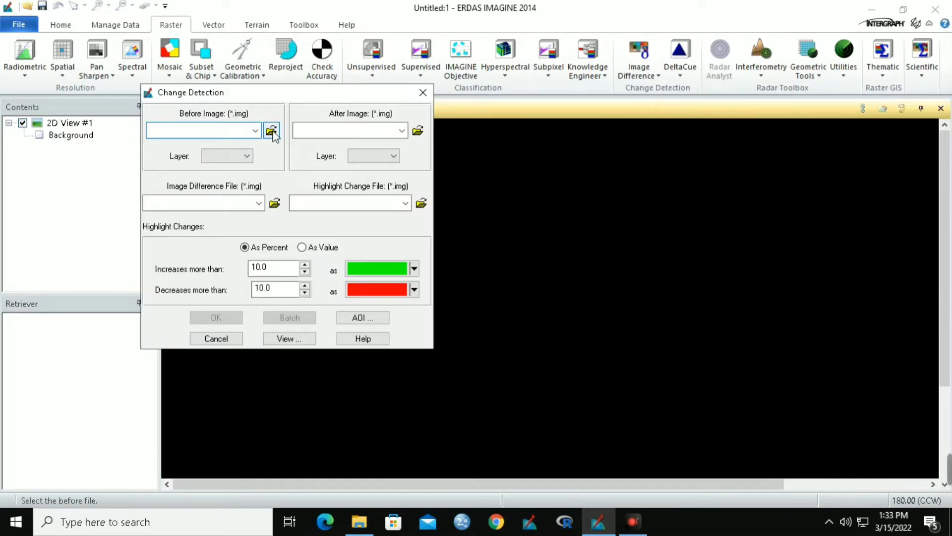
Set keenjhar_lake_2014.img from the keenjhar lake folder as the before image
click(271, 130)
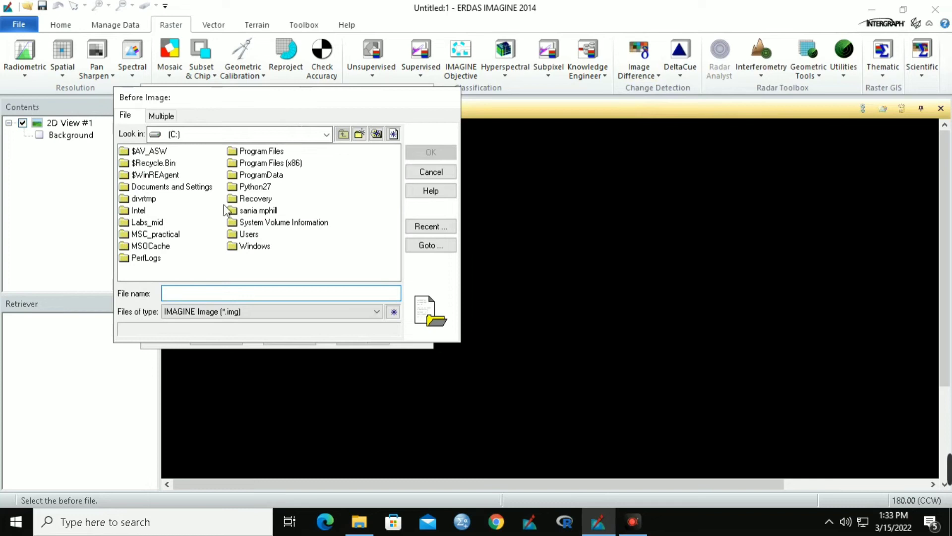
double_click(253, 210)
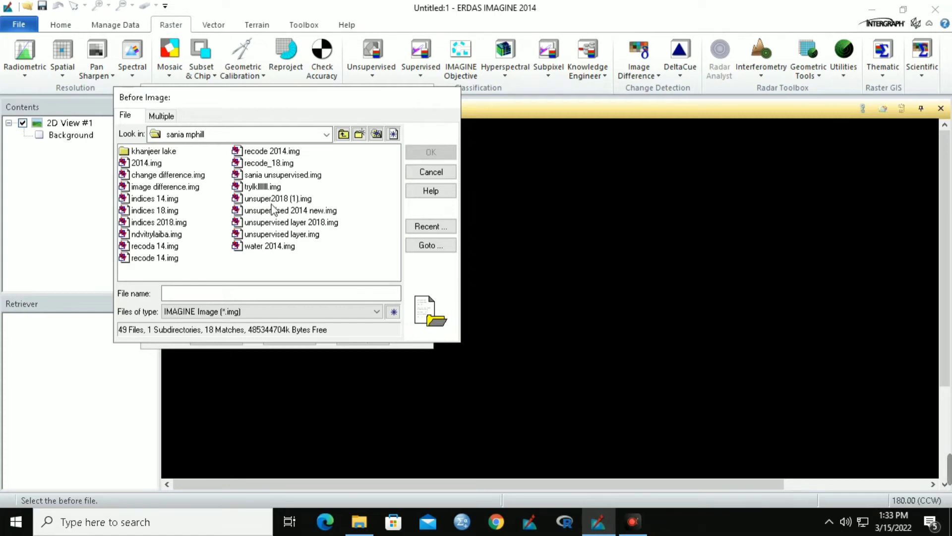
double_click(159, 152)
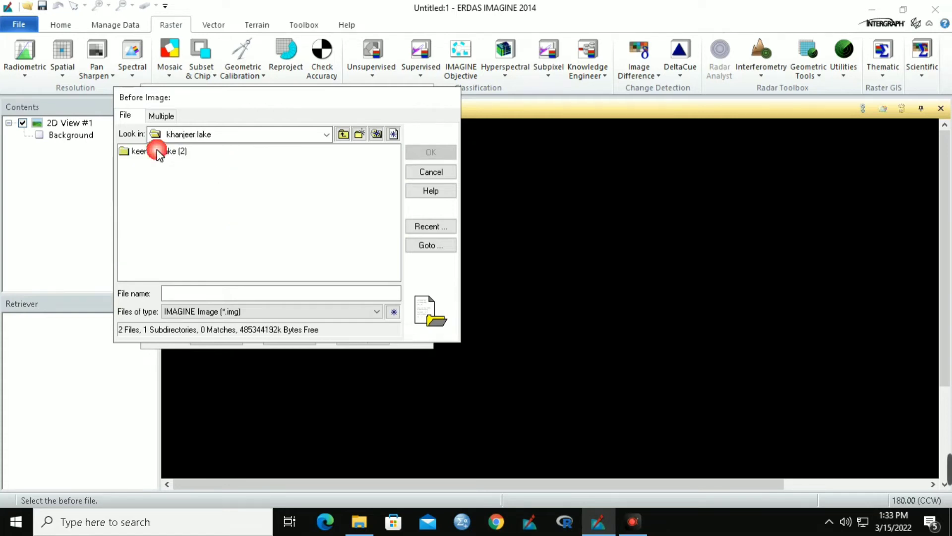
double_click(157, 151)
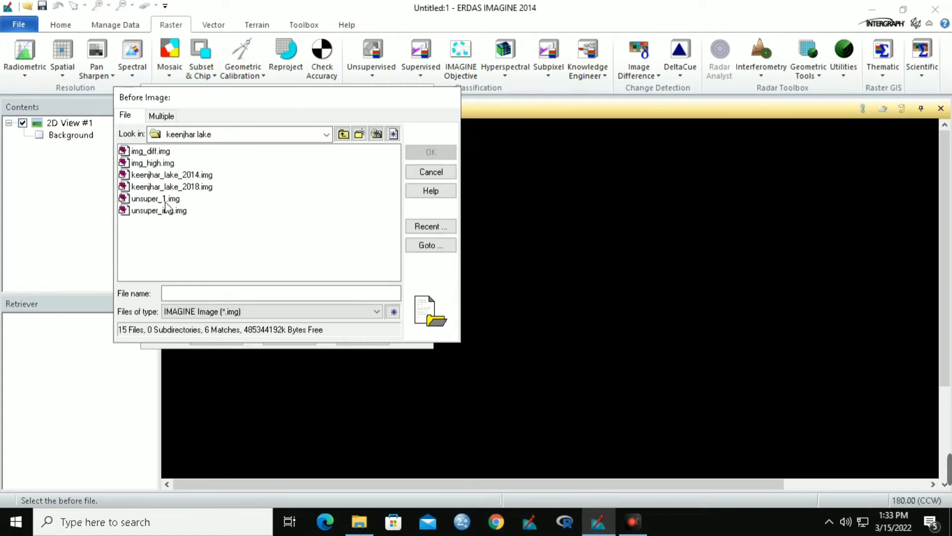
click(202, 177)
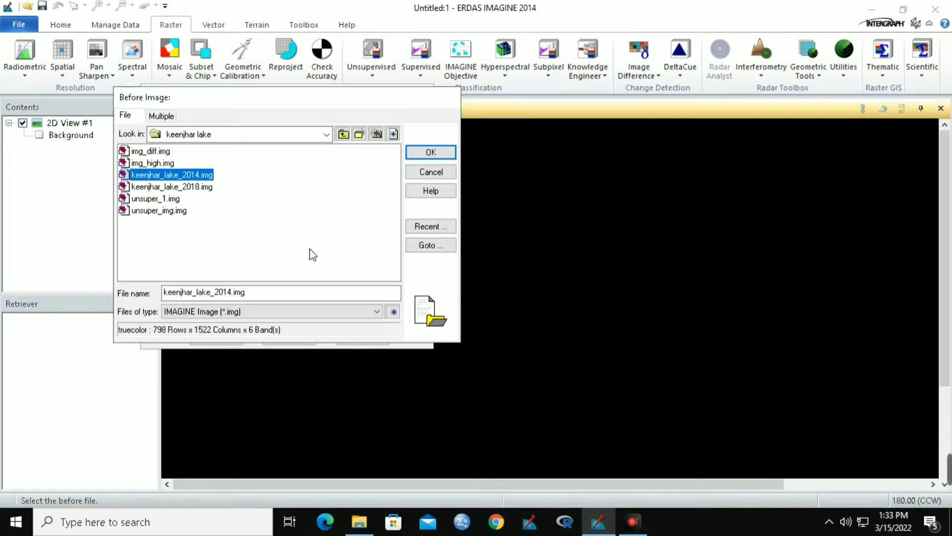
click(434, 152)
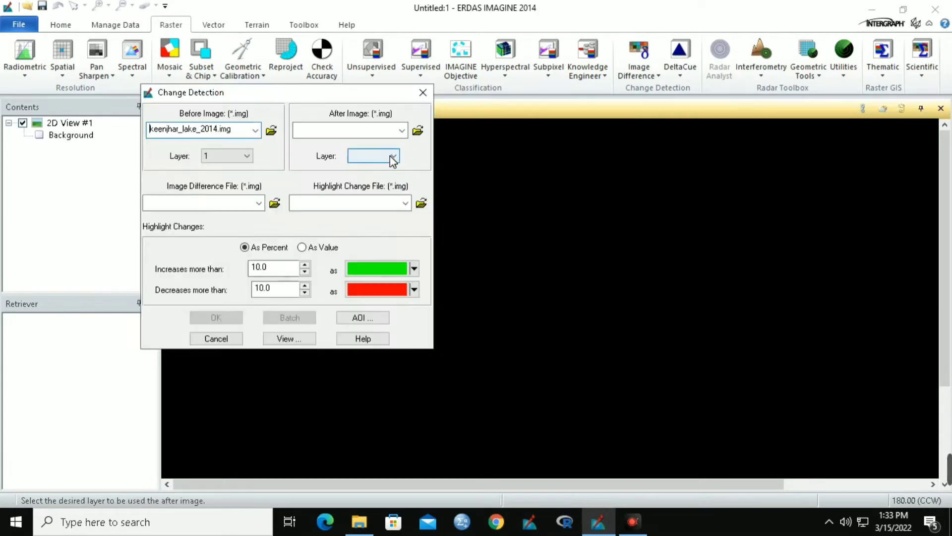
Set keenjhar_lake_2018.img as the after image
click(418, 131)
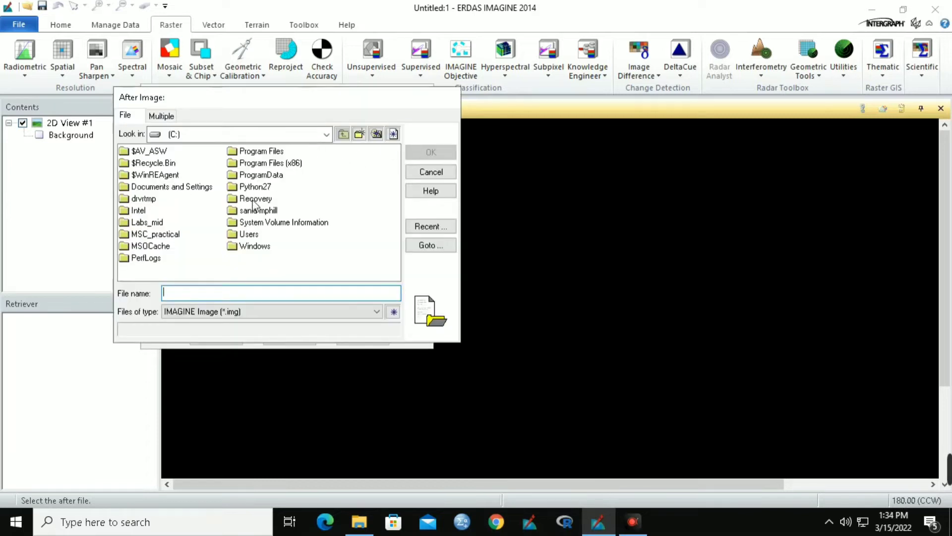
double_click(267, 212)
double_click(179, 157)
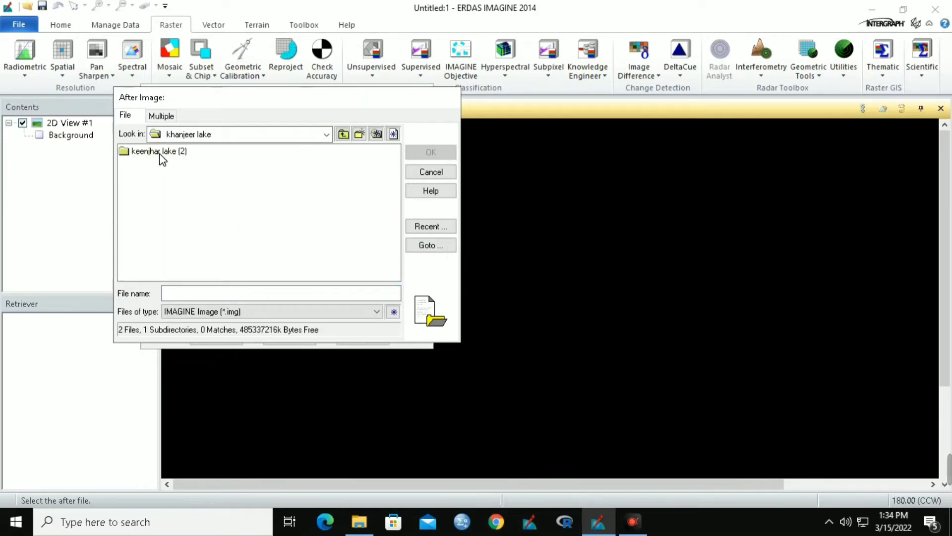
click(203, 187)
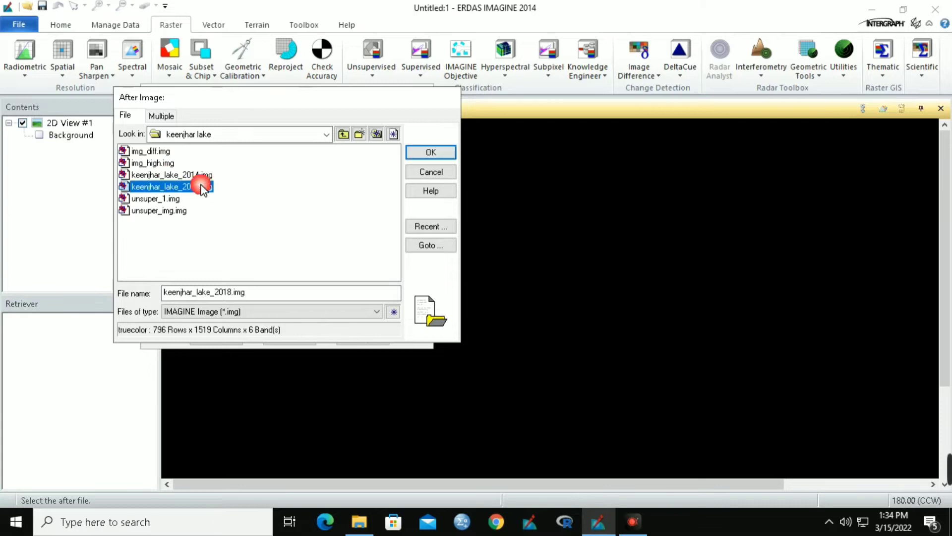
click(445, 155)
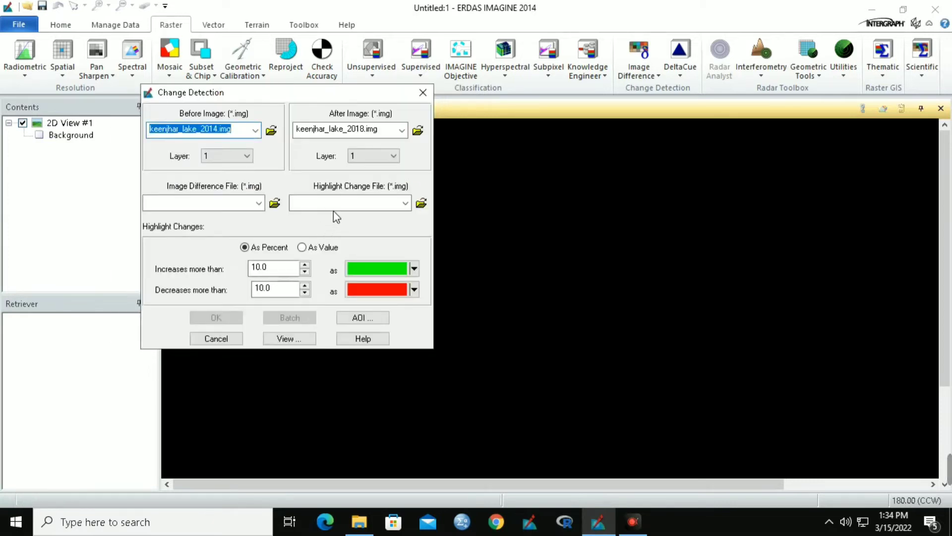
Place the image difference output in C:/sania mphill and name it difyellowday.img
click(232, 208)
text(yellow)
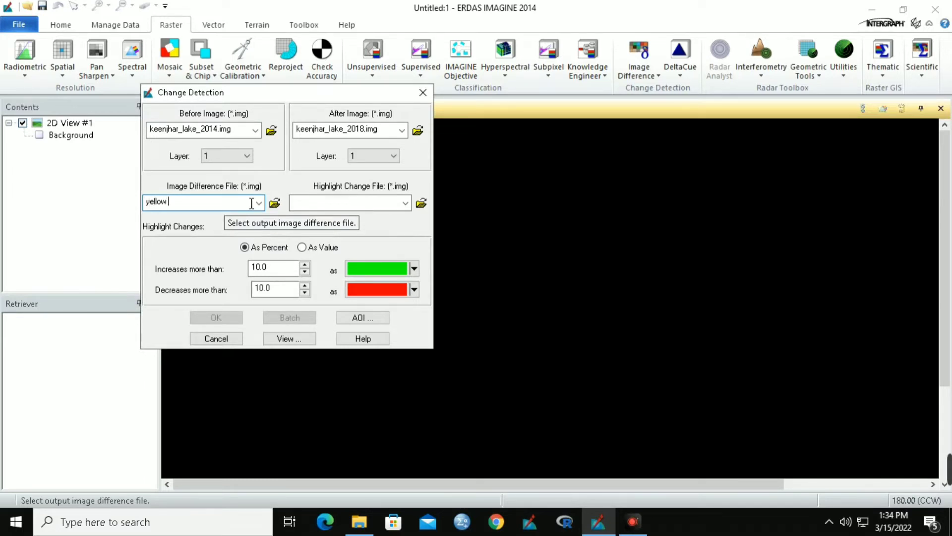
click(188, 202)
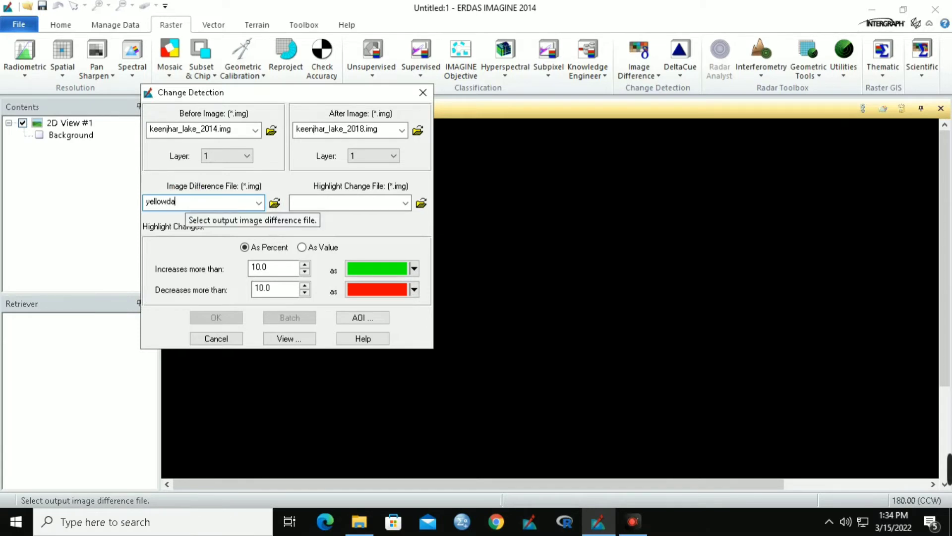
click(274, 203)
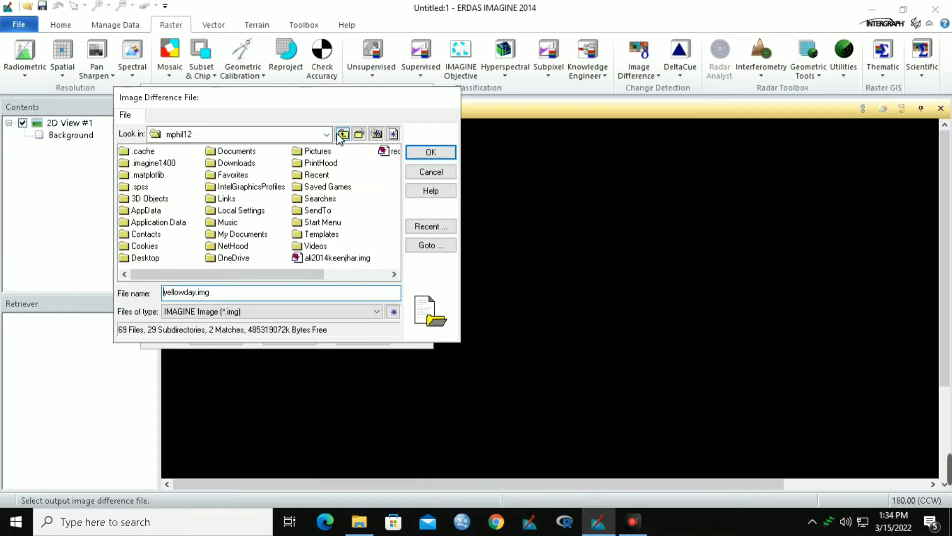
click(343, 135)
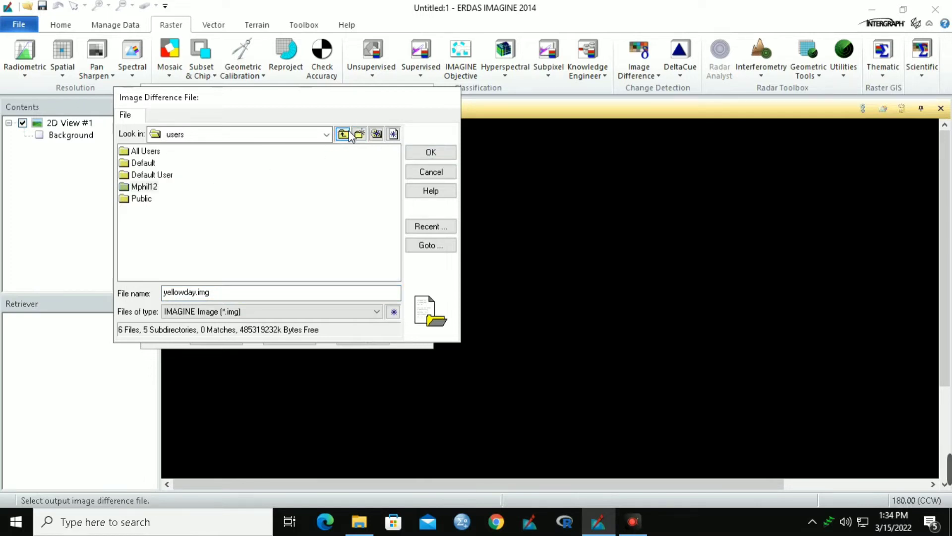
click(343, 134)
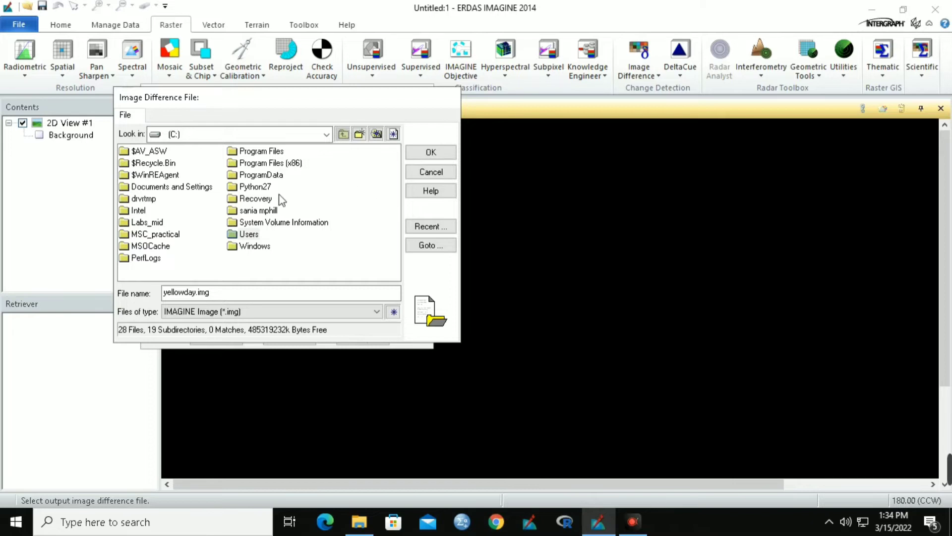
double_click(261, 210)
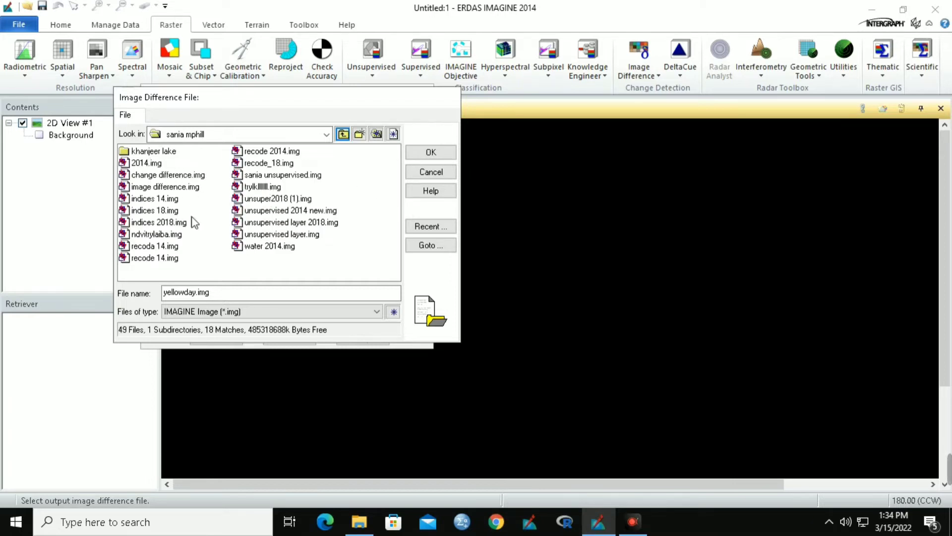
click(232, 292)
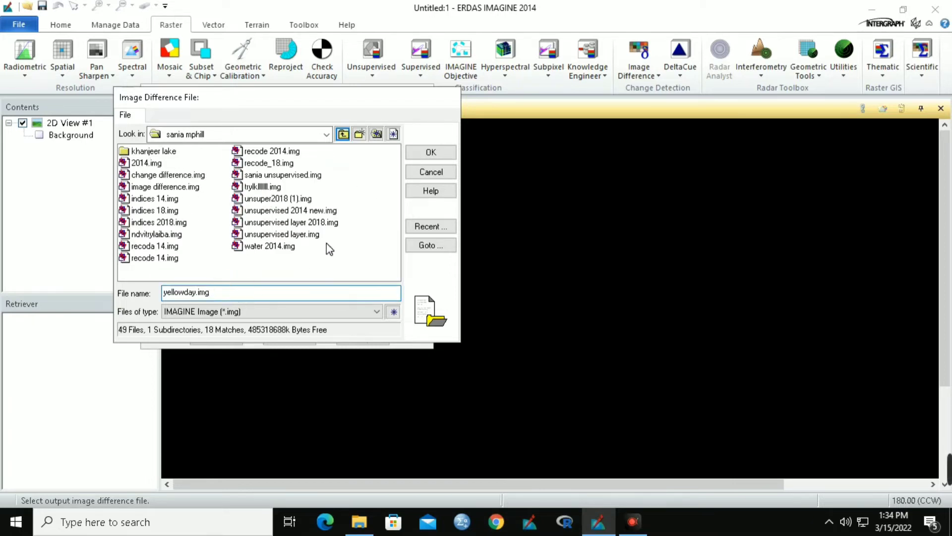
click(432, 152)
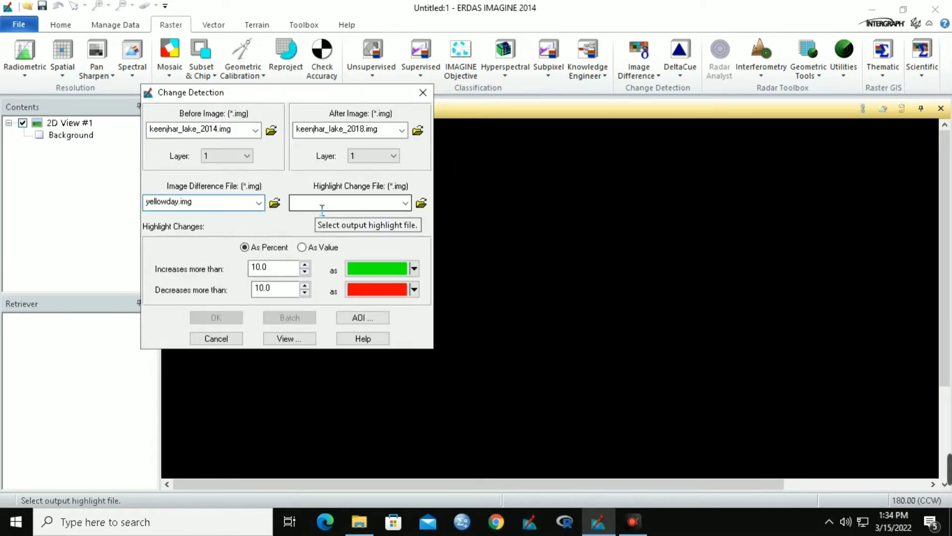
click(147, 202)
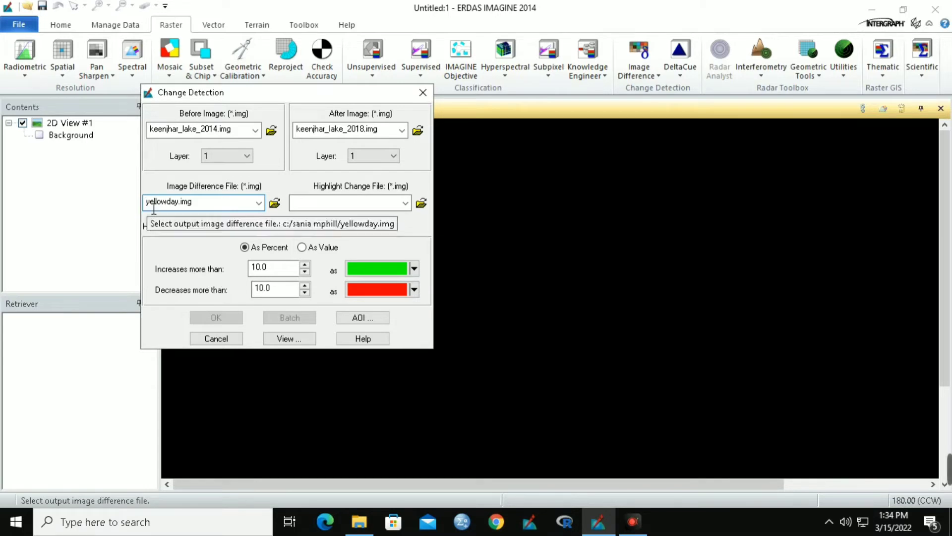
text(di)
text(f)
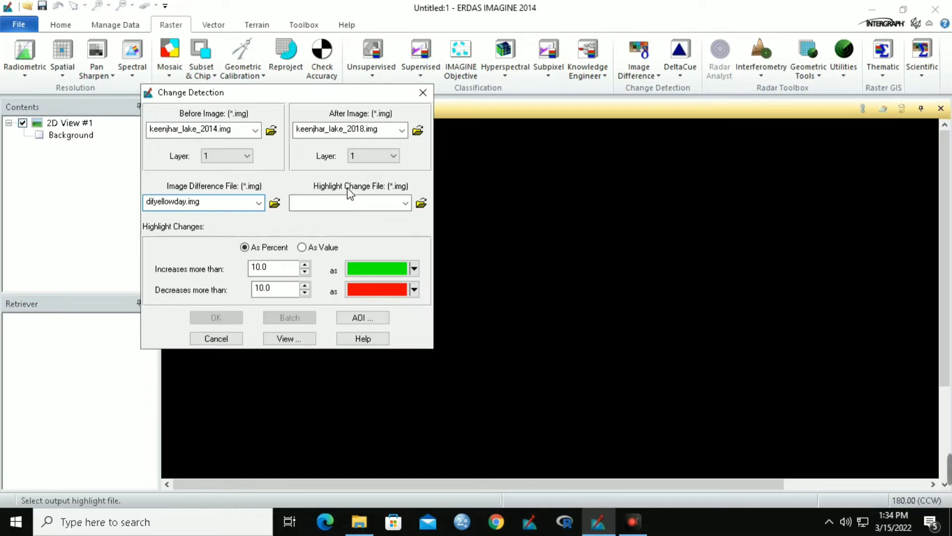
Point the highlight change output at C:\sania mphill\khanjer lake\keenjhar lake
click(421, 203)
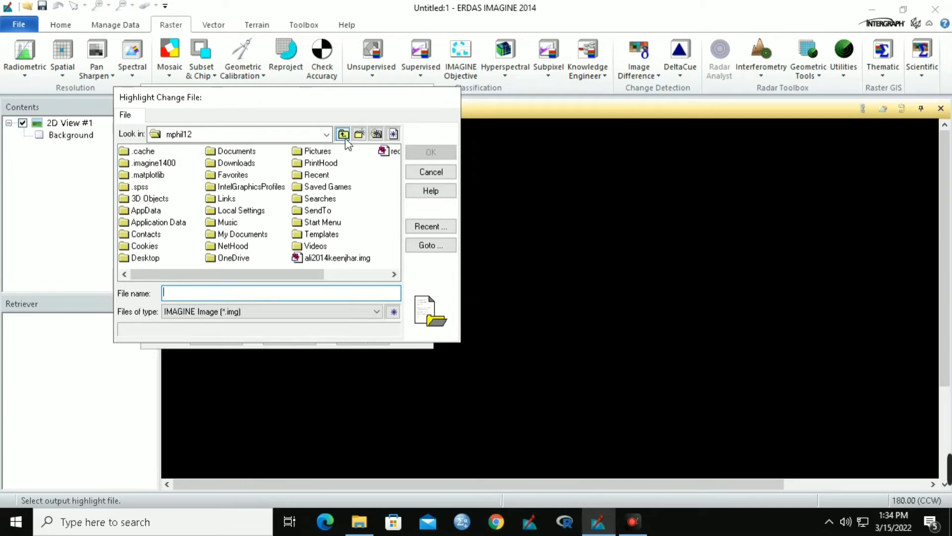
click(343, 134)
click(342, 134)
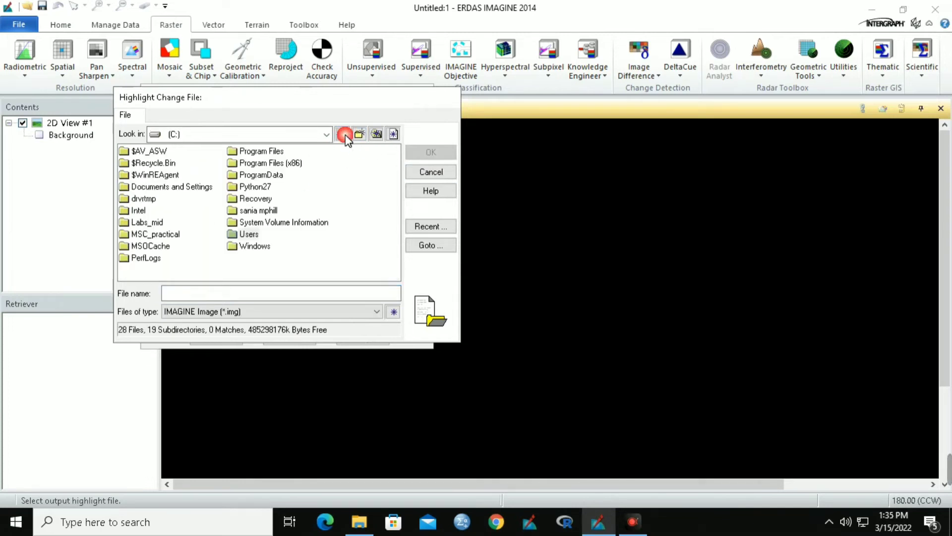
double_click(257, 211)
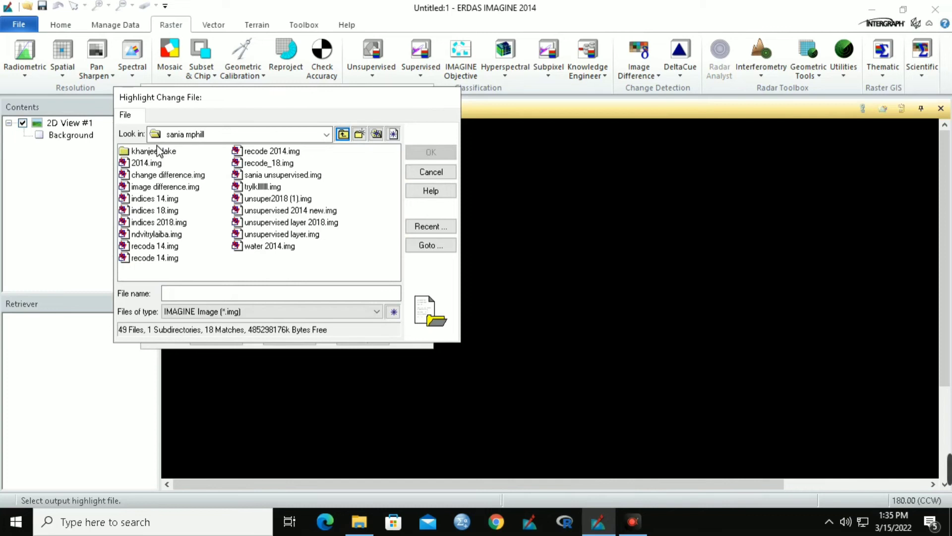
double_click(158, 151)
double_click(157, 151)
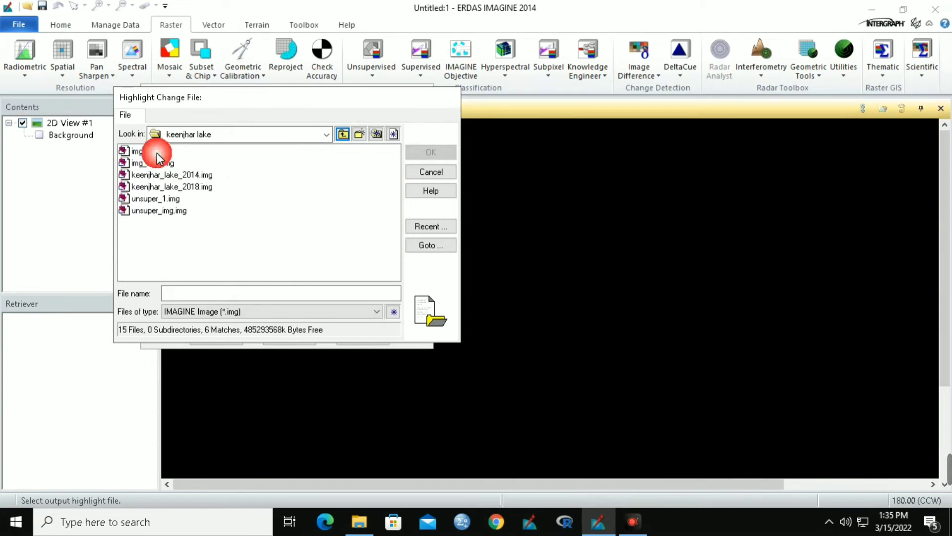
Name the highlight change output chng_yellowday.img and confirm it
click(166, 187)
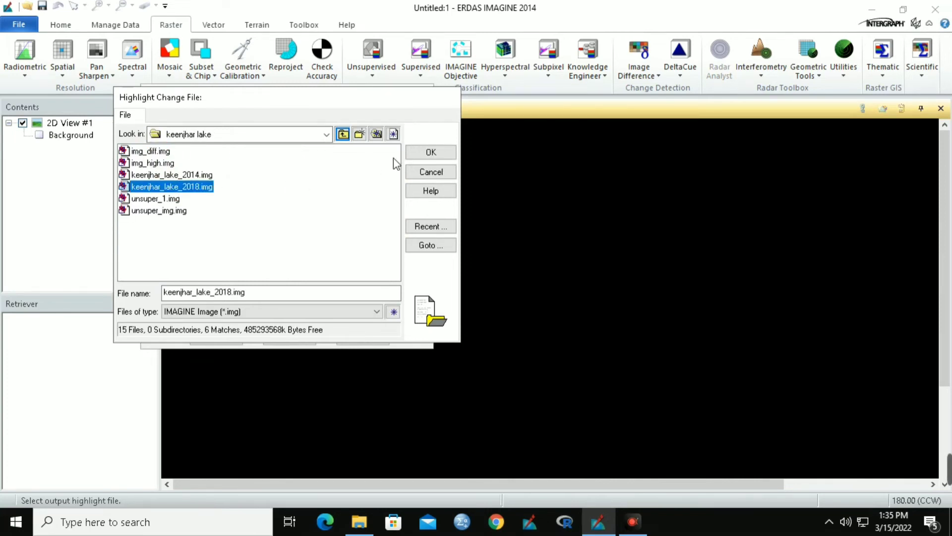
click(431, 155)
click(570, 294)
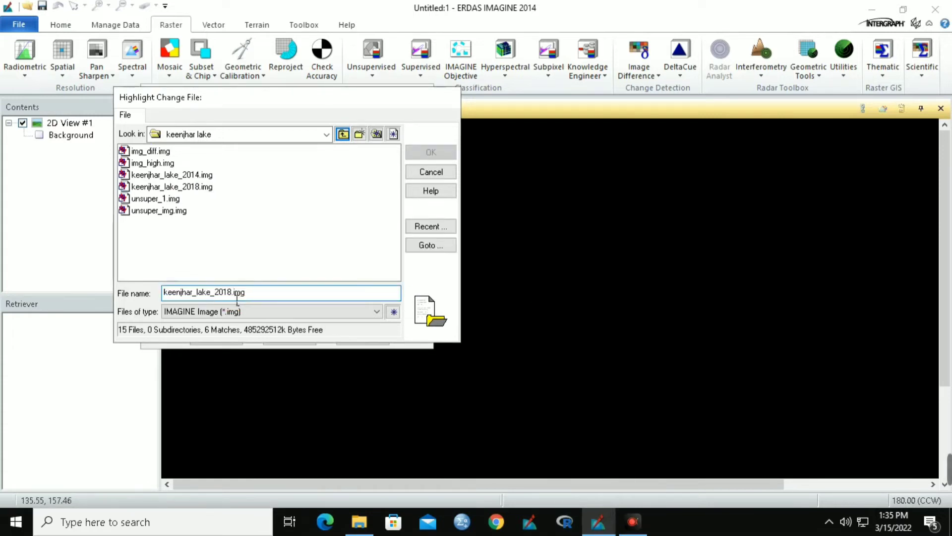
drag(233, 293, 123, 295)
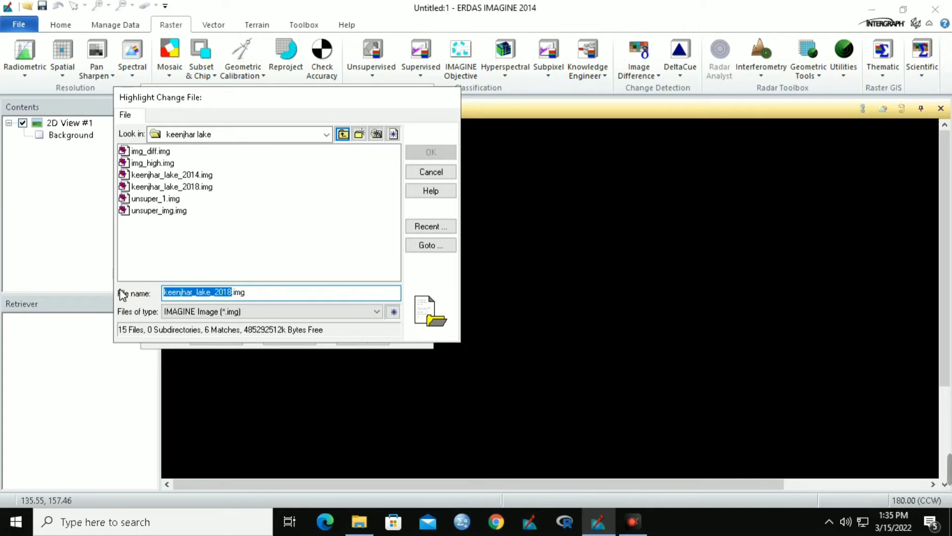
text(Chng_yellowday)
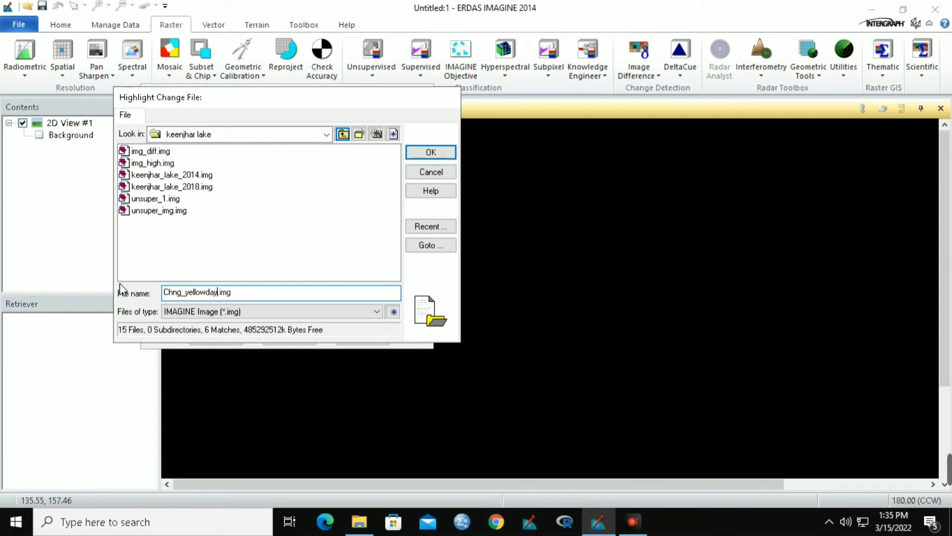
click(431, 152)
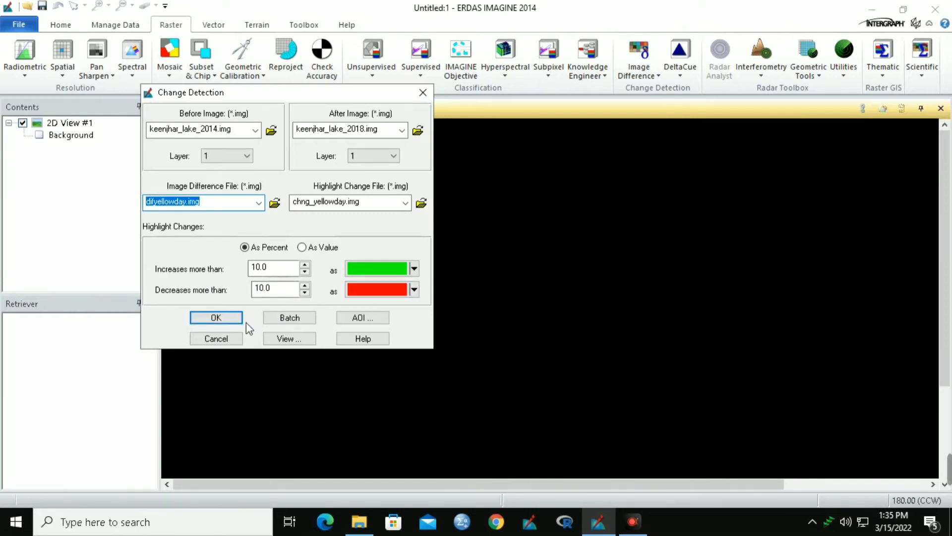
Run the change detection model and let the Process List reach DONE at 100%
click(232, 318)
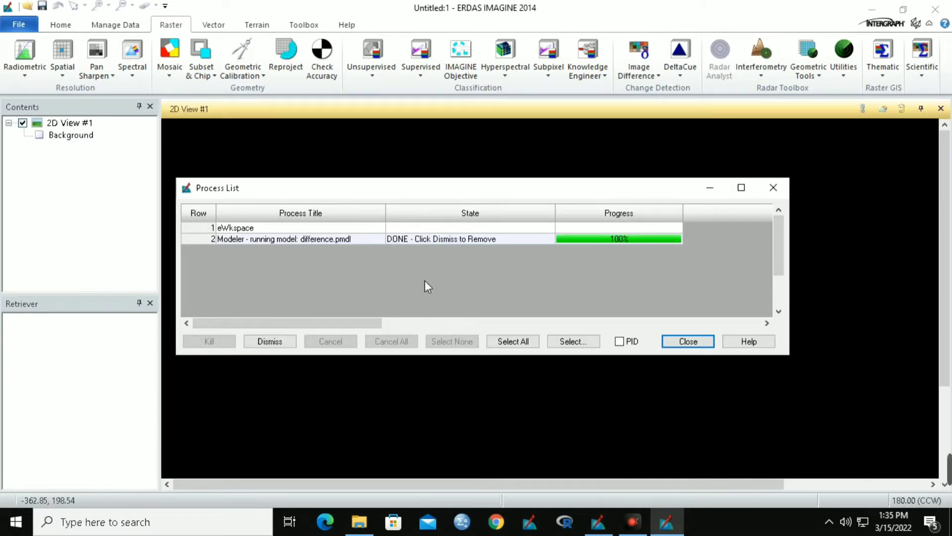
Close the Process List and display difyellowday.img from Recent Documents, zoomed around the lake
click(673, 341)
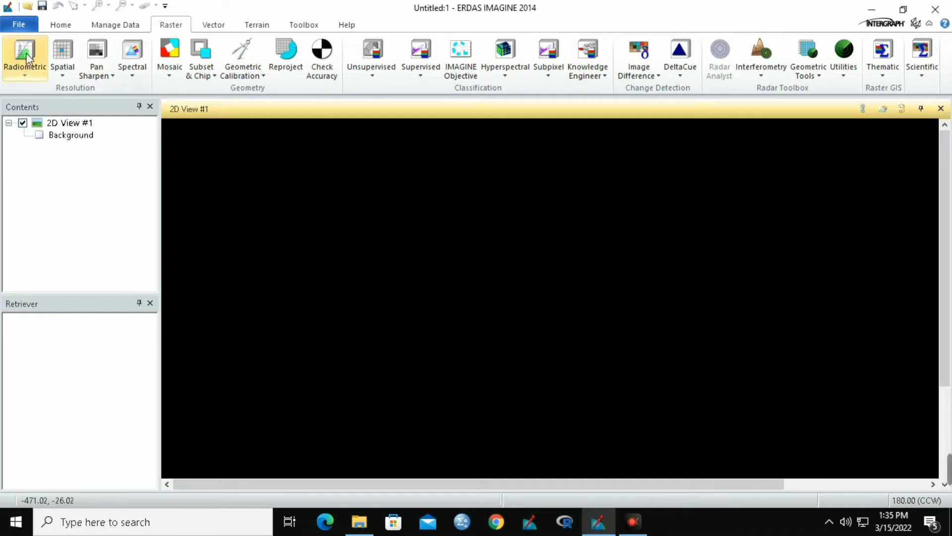
click(19, 24)
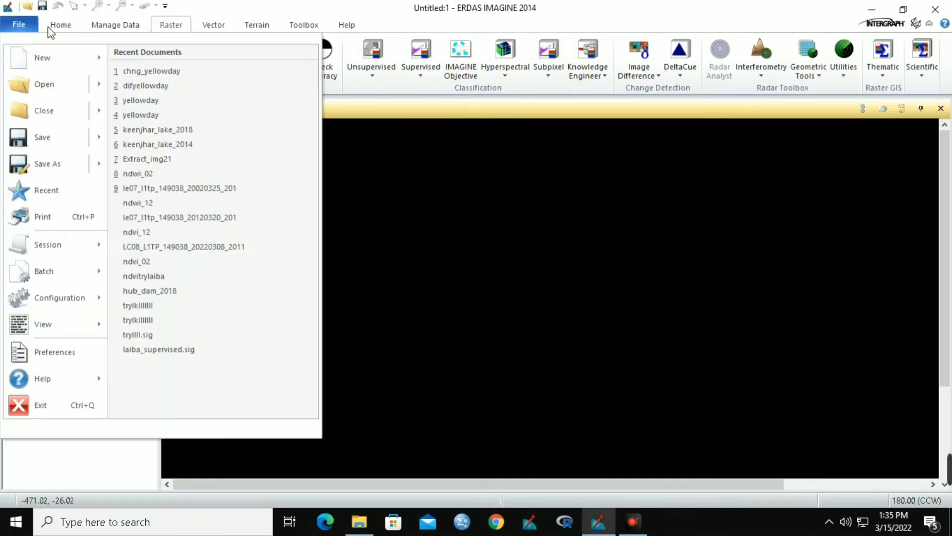
click(135, 89)
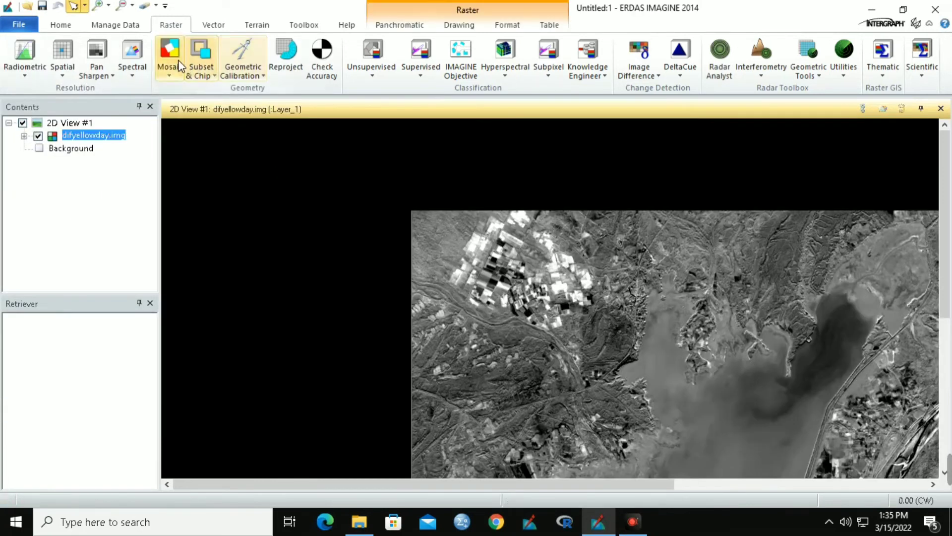
click(60, 24)
click(221, 60)
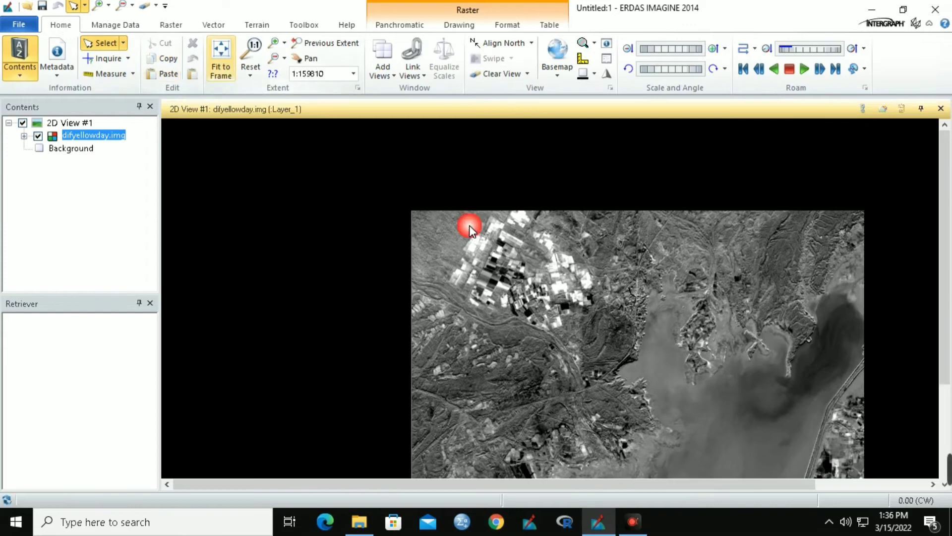
scroll(562, 282, up, 3)
scroll(428, 253, up, 2)
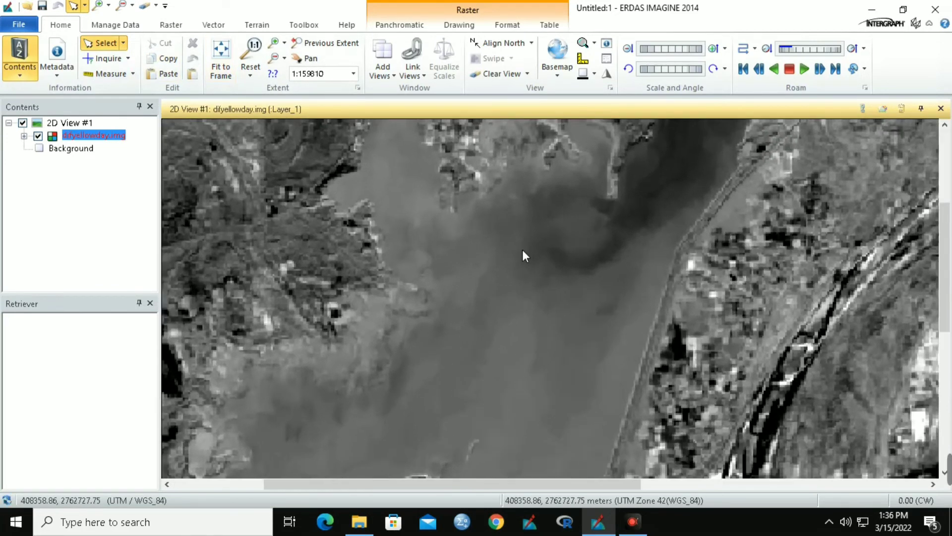
scroll(523, 256, down, 2)
scroll(697, 251, up, 2)
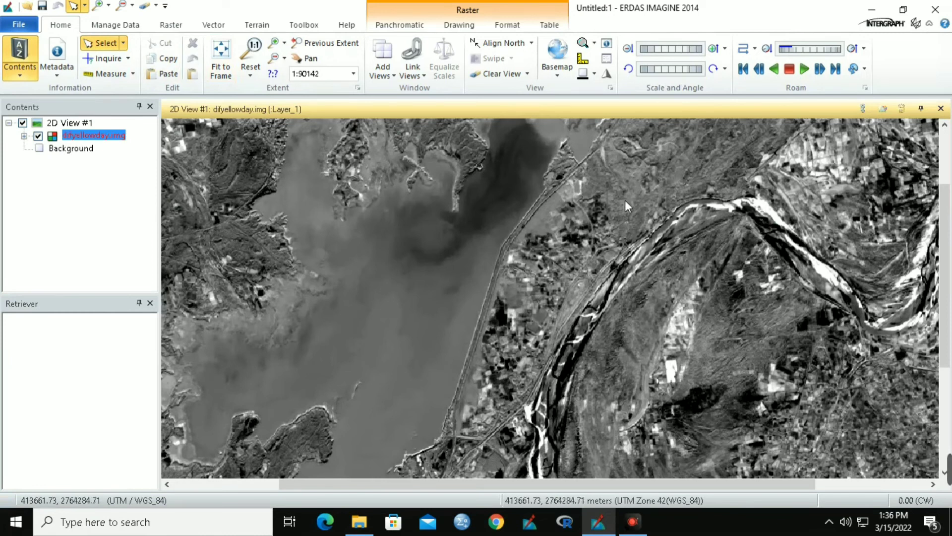
scroll(224, 203, down, 2)
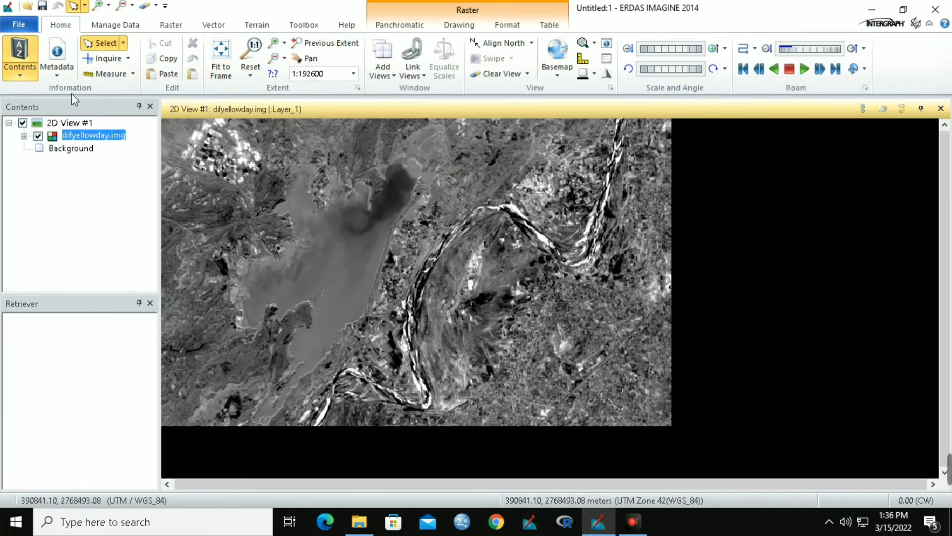
Overlay chng_yellowday.img on the visible difyellowday.img layer and select it under Table tools
click(19, 24)
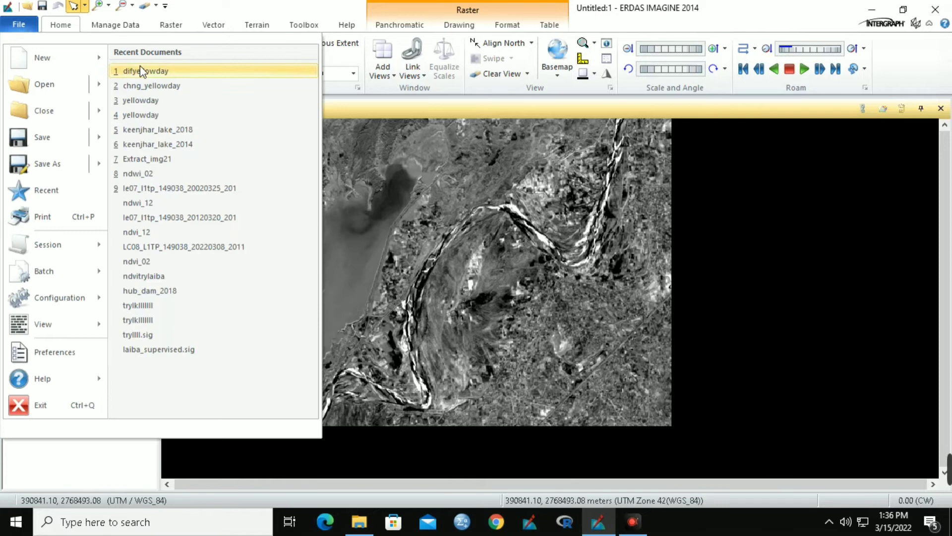
click(158, 87)
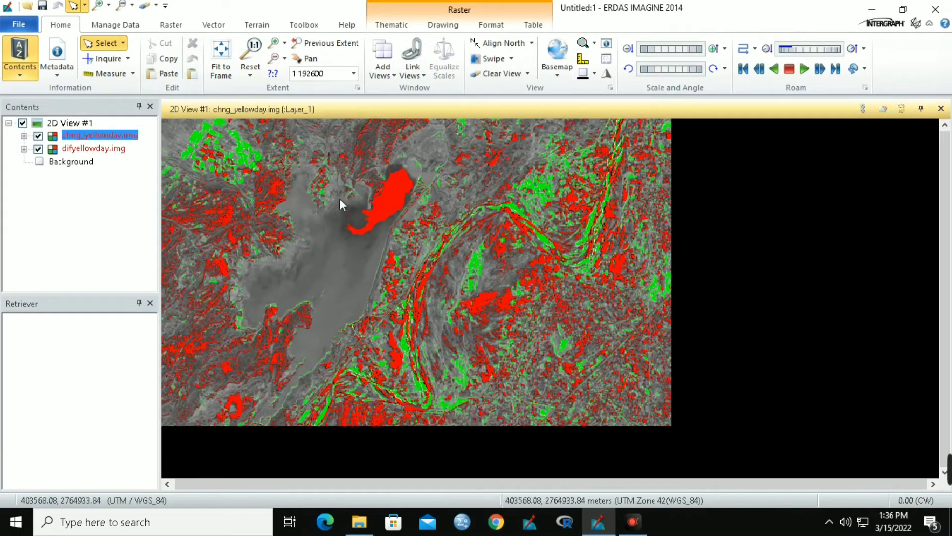
click(93, 149)
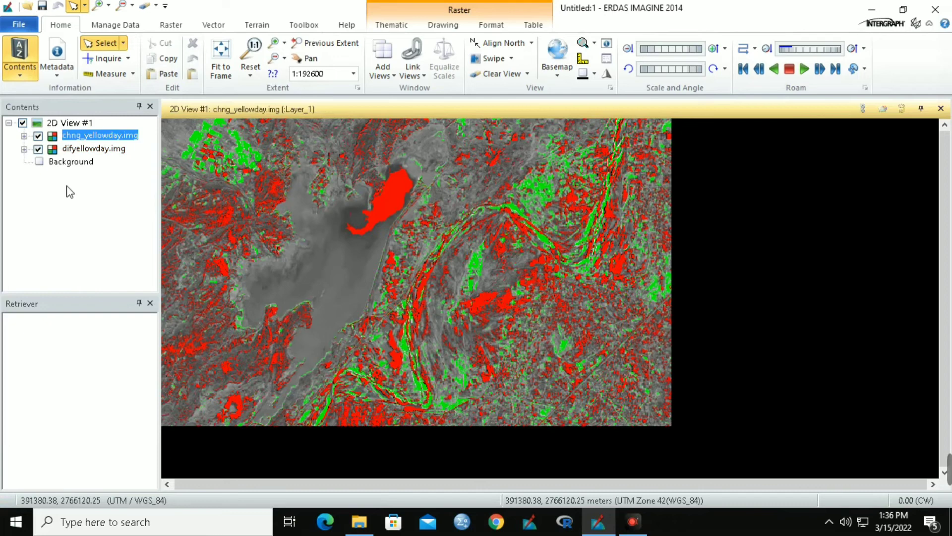
click(37, 149)
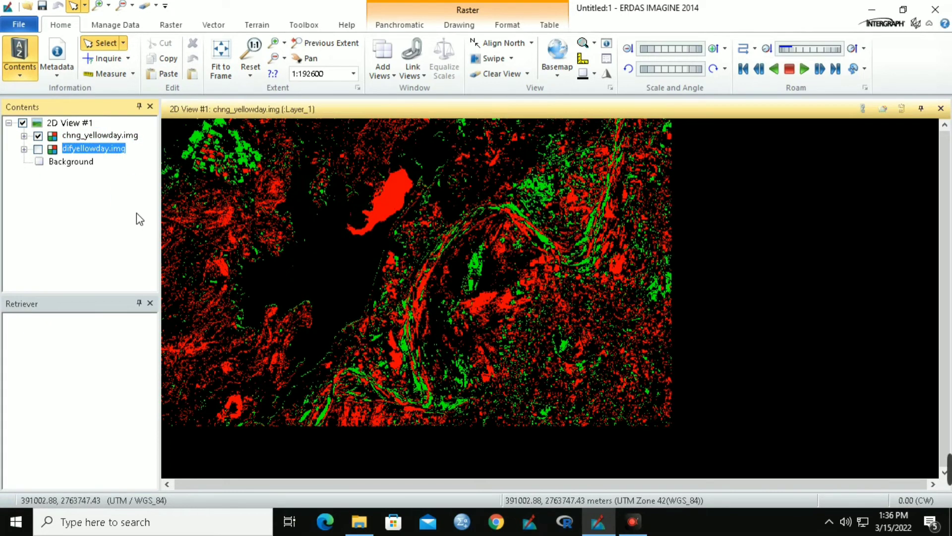
scroll(295, 229, up, 3)
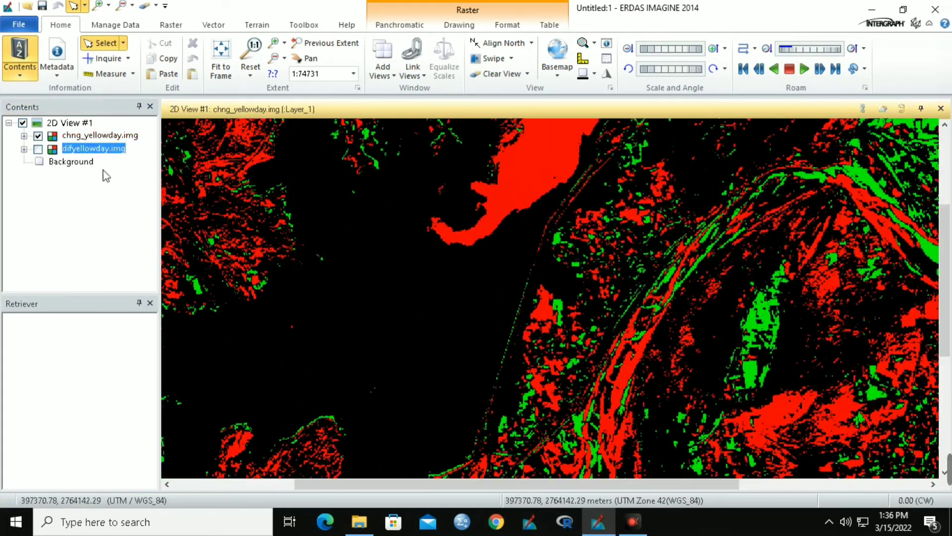
click(37, 148)
scroll(322, 237, down, 2)
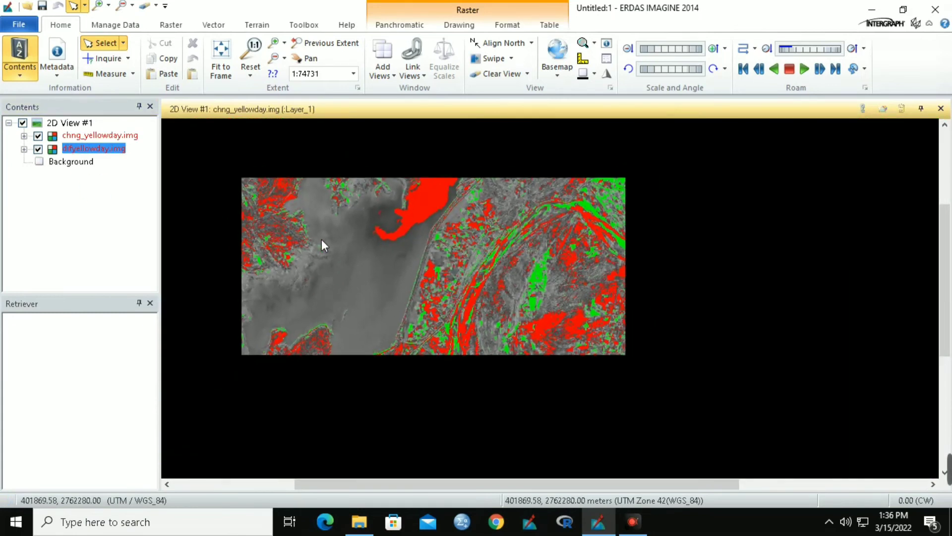
scroll(322, 239, down, 1)
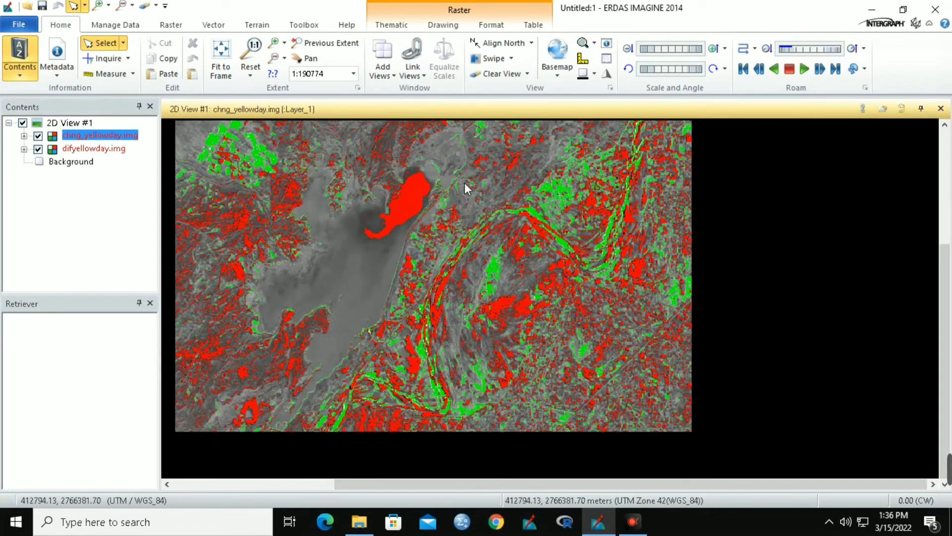
click(532, 25)
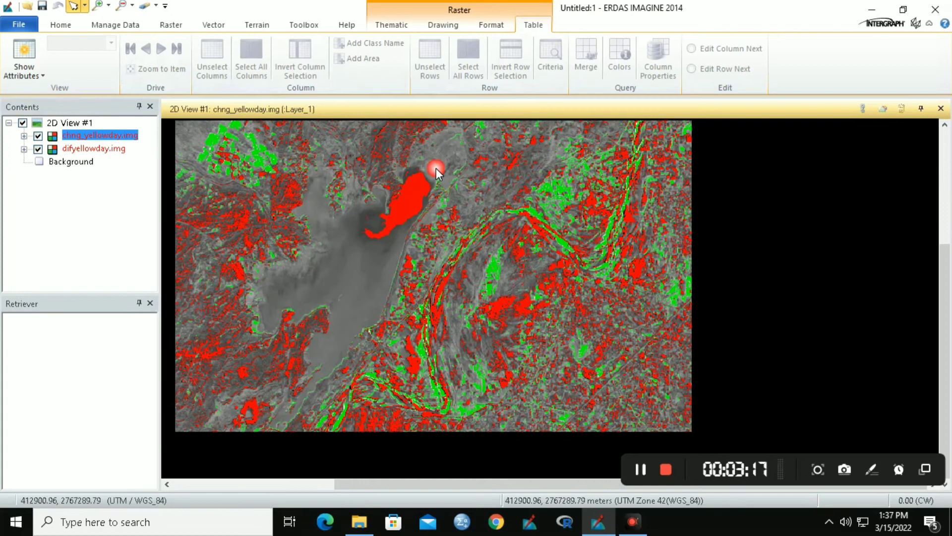
click(93, 136)
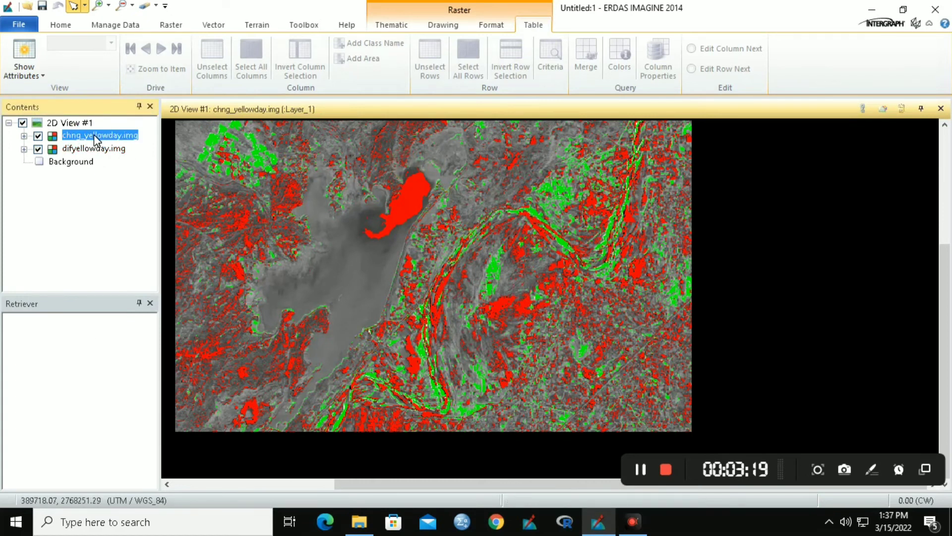
Show chng_yellowday.img's attribute table and add an Area column in square miles
right_click(94, 135)
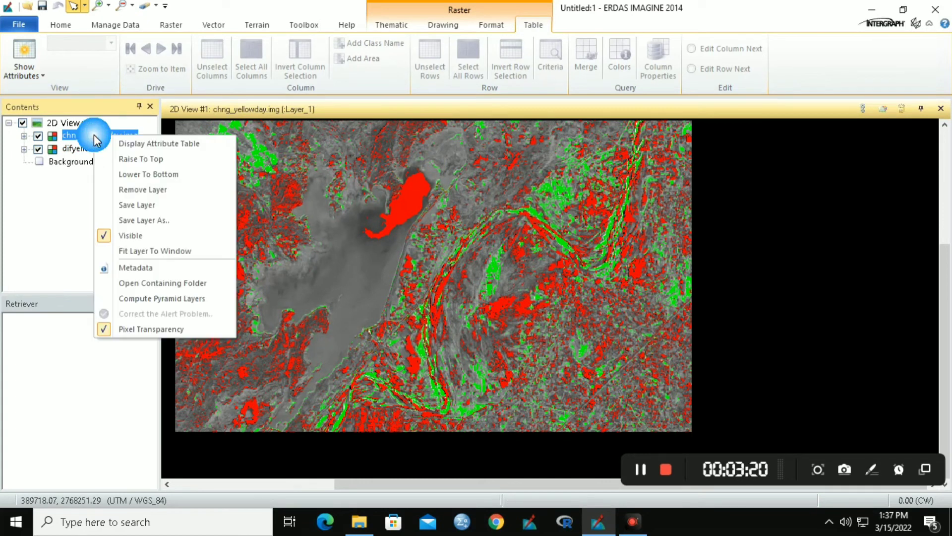
click(131, 142)
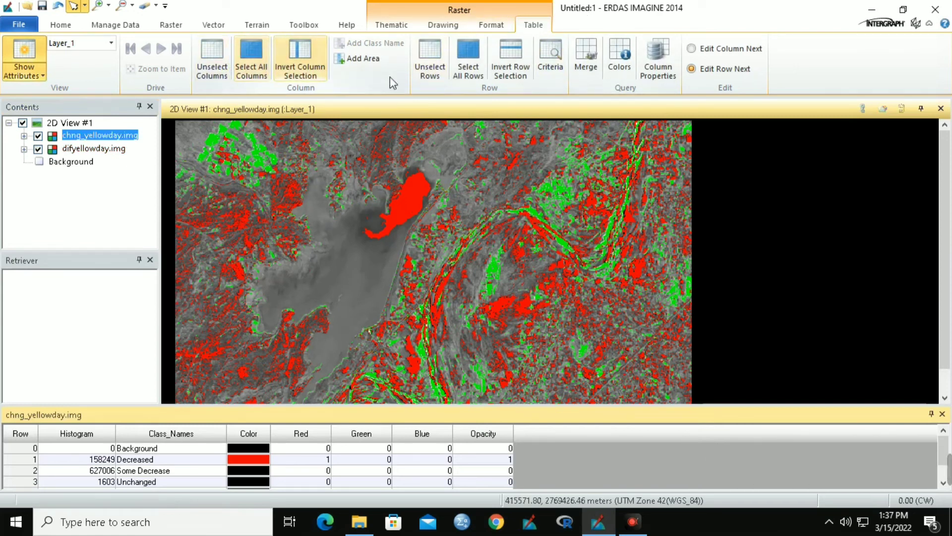
click(375, 58)
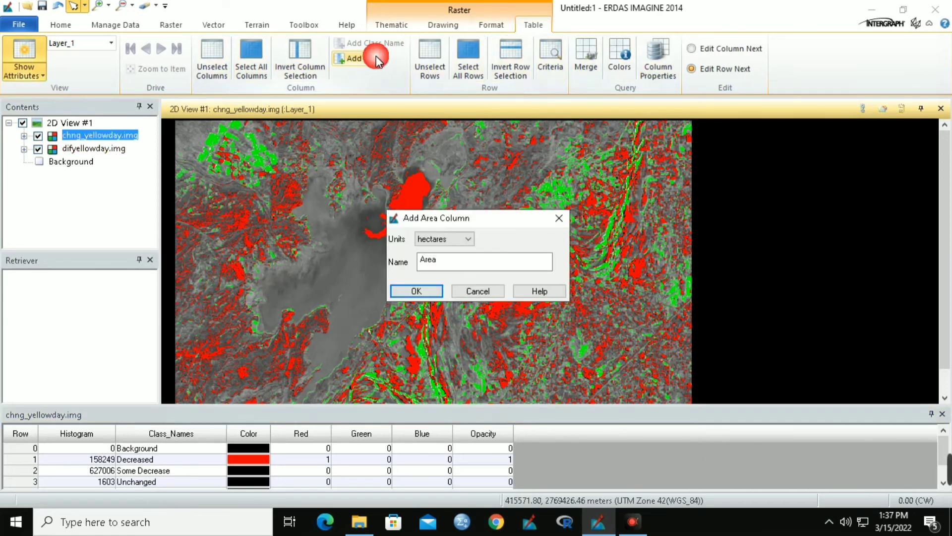
click(470, 240)
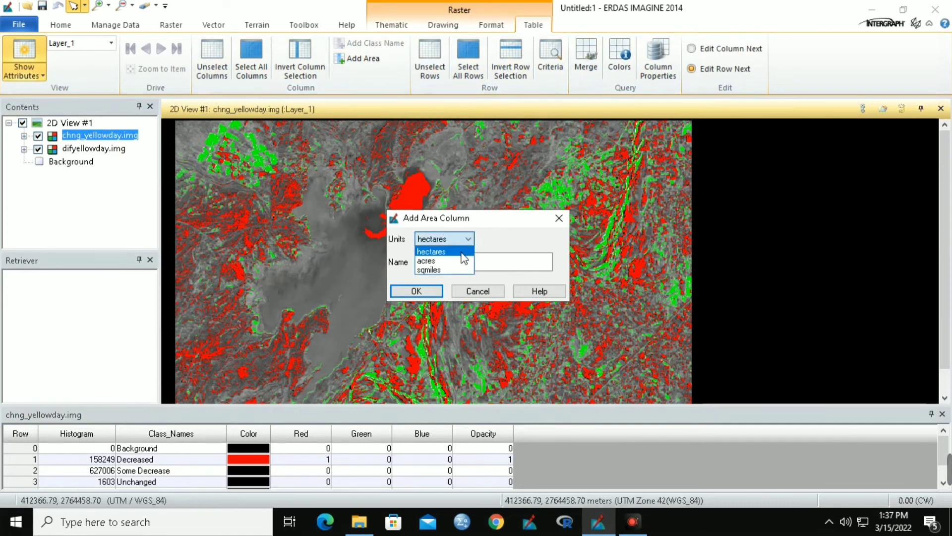
click(447, 270)
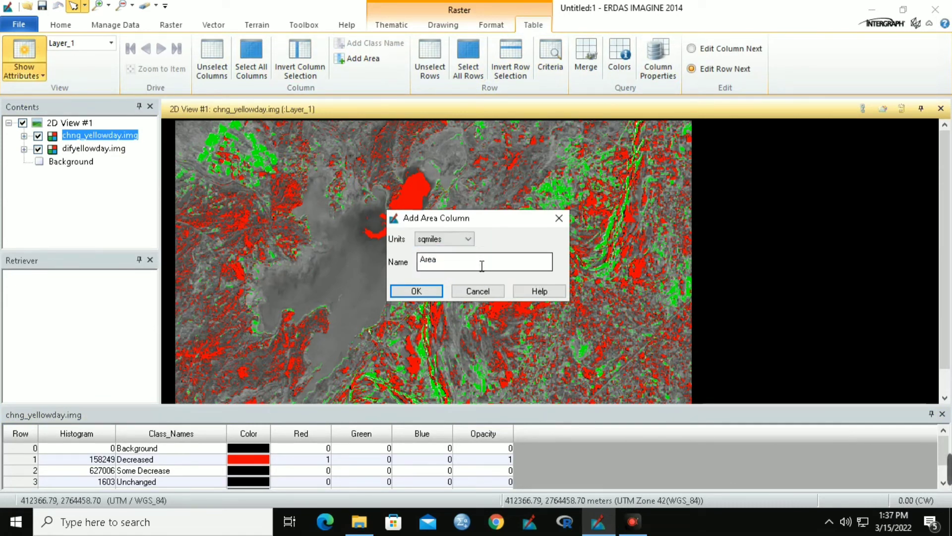
click(416, 292)
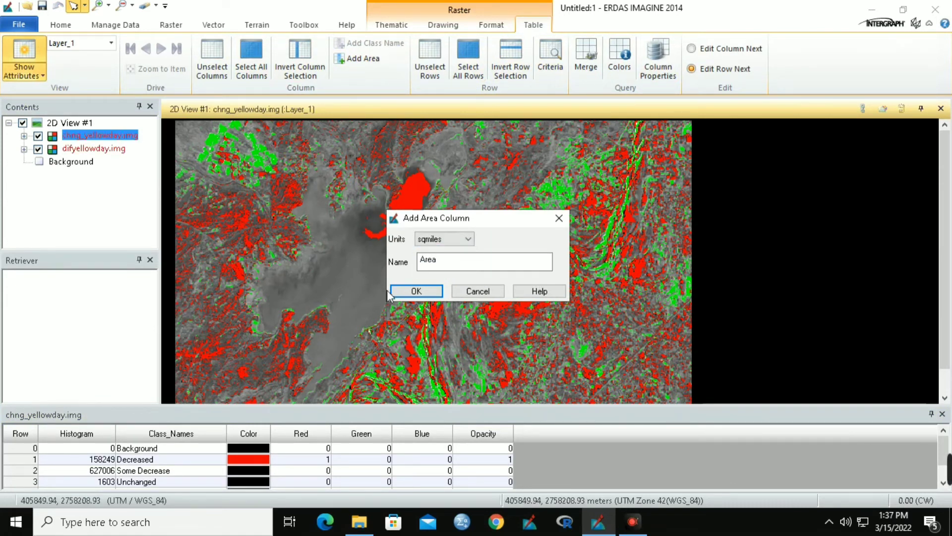
click(428, 295)
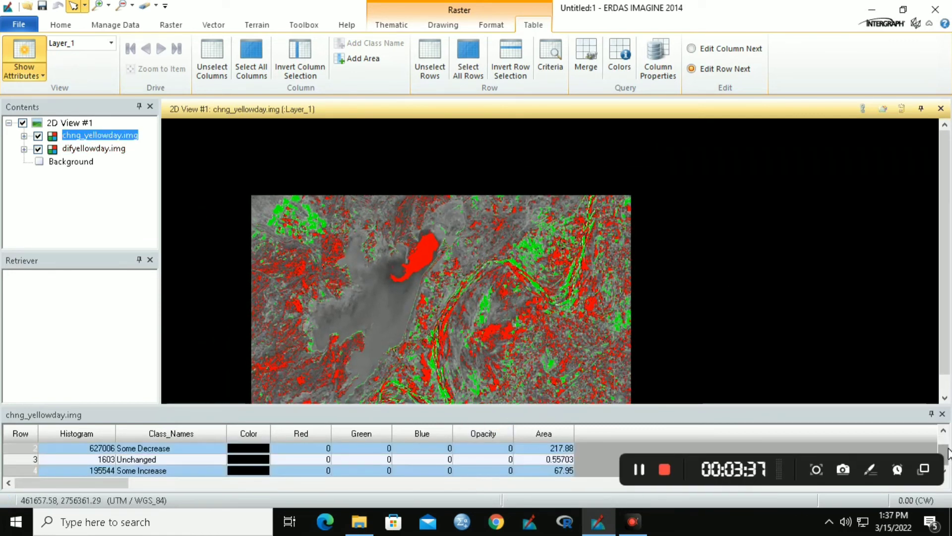
drag(946, 455, 946, 470)
click(946, 461)
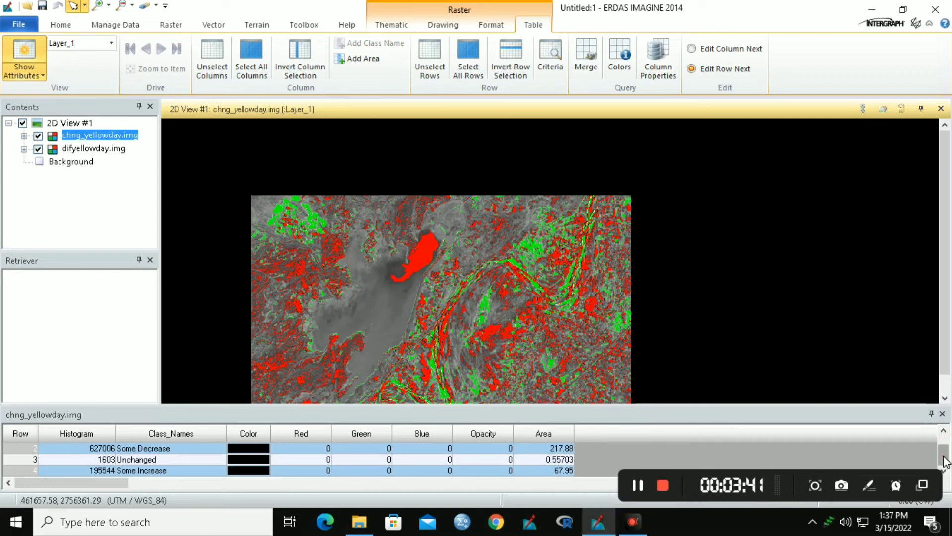
scroll(138, 457, down, 1)
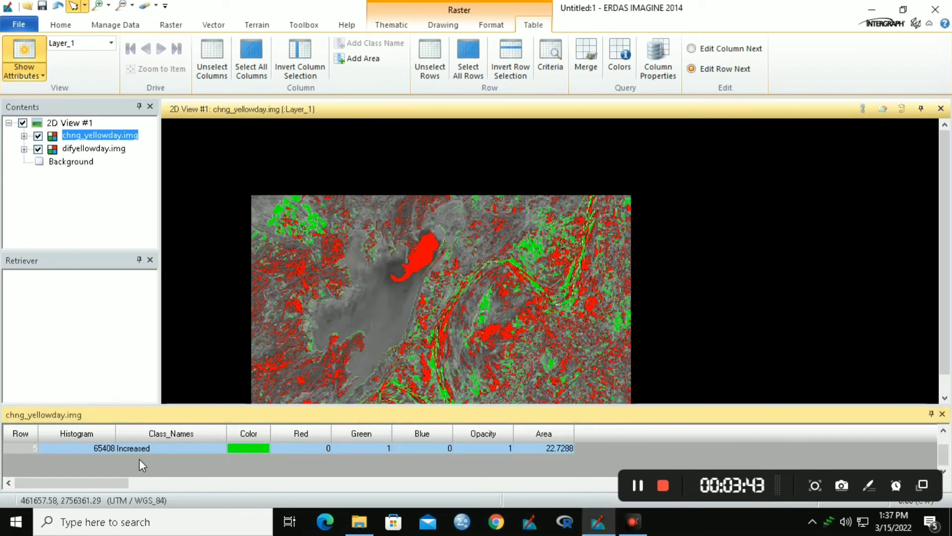
scroll(139, 460, up, 2)
scroll(139, 461, down, 2)
scroll(140, 461, up, 3)
scroll(139, 460, up, 2)
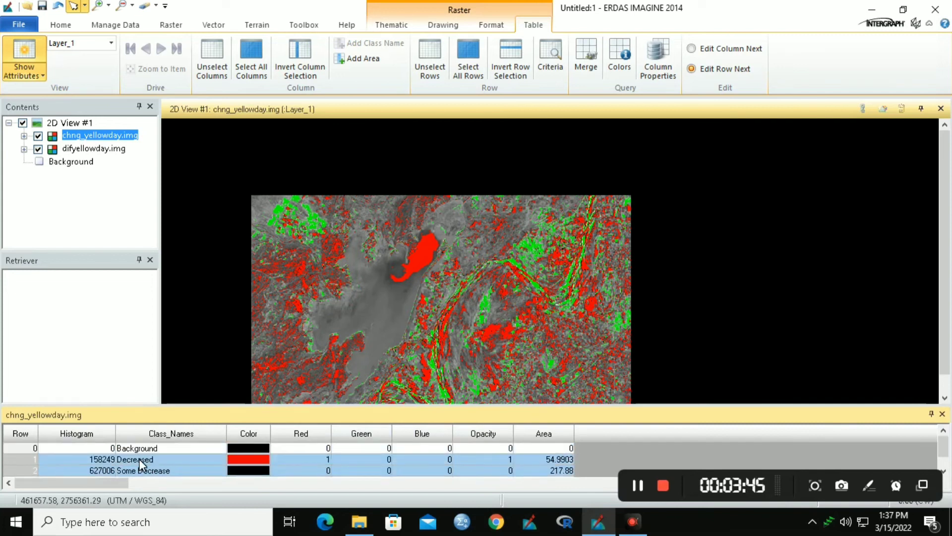
scroll(139, 458, down, 3)
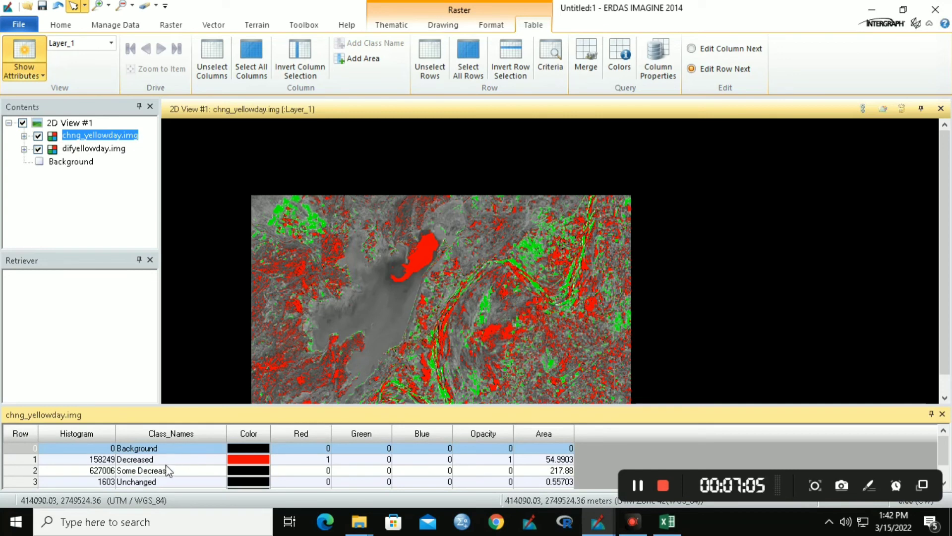
scroll(165, 480, down, 1)
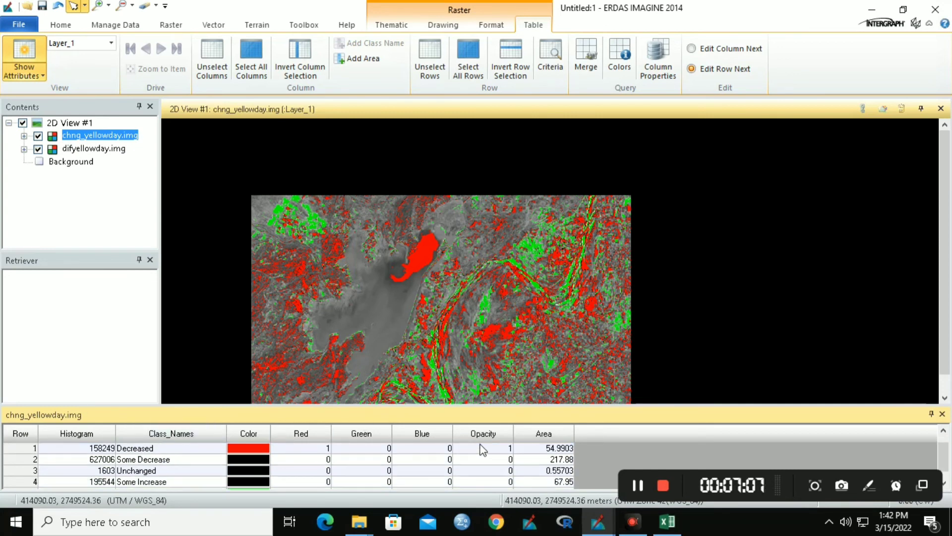
scroll(521, 448, up, 1)
scroll(551, 461, down, 3)
scroll(561, 473, down, 1)
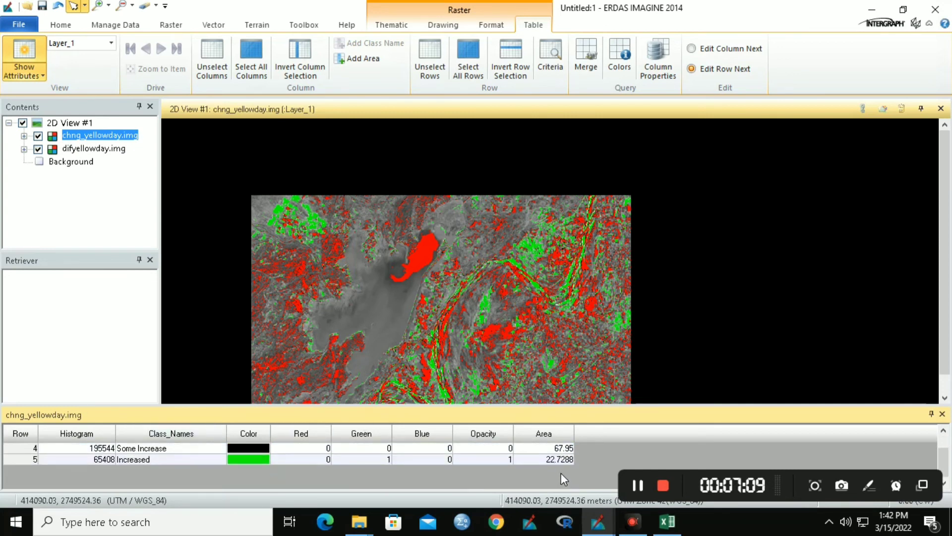
scroll(561, 477, up, 4)
Set up the Area column export to yelowtry.dat in the sania mphill folder
click(570, 433)
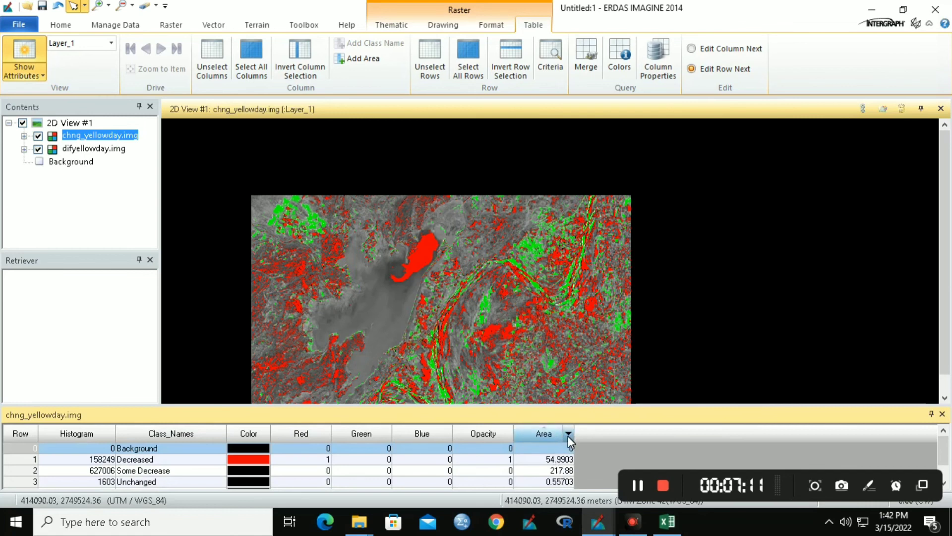
right_click(568, 436)
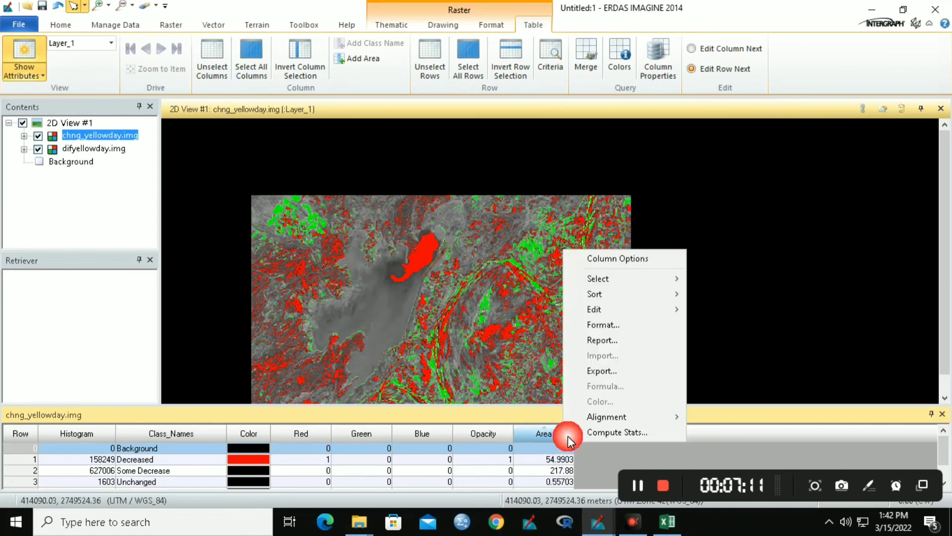
click(601, 371)
text(yel)
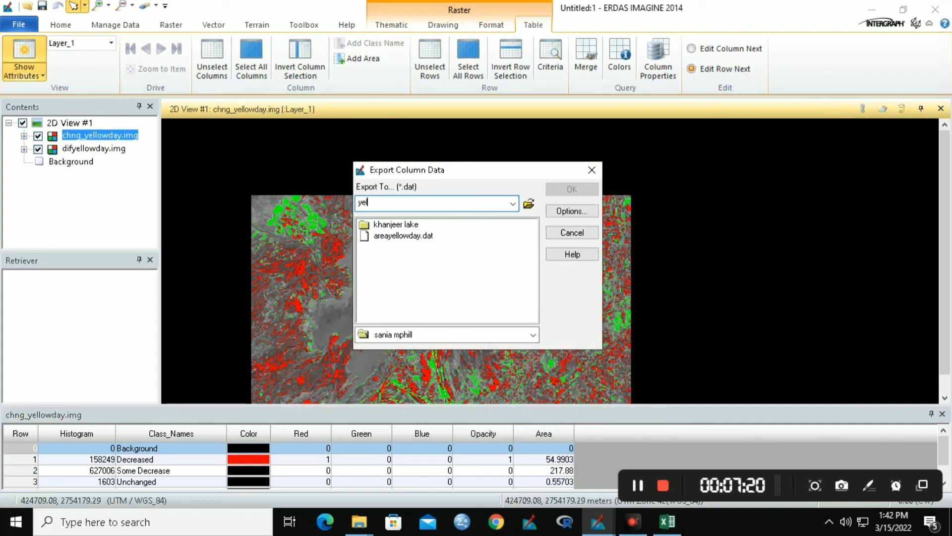
text(owtry)
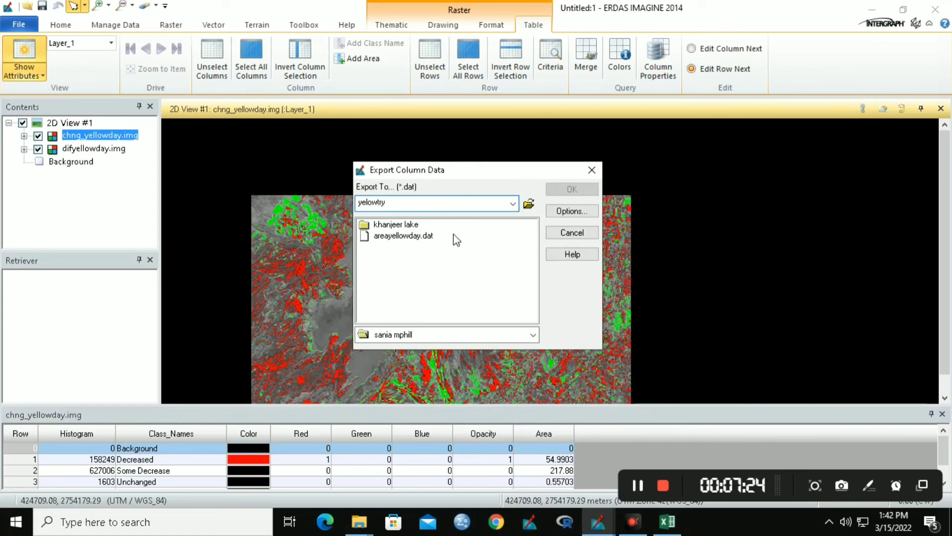
click(528, 204)
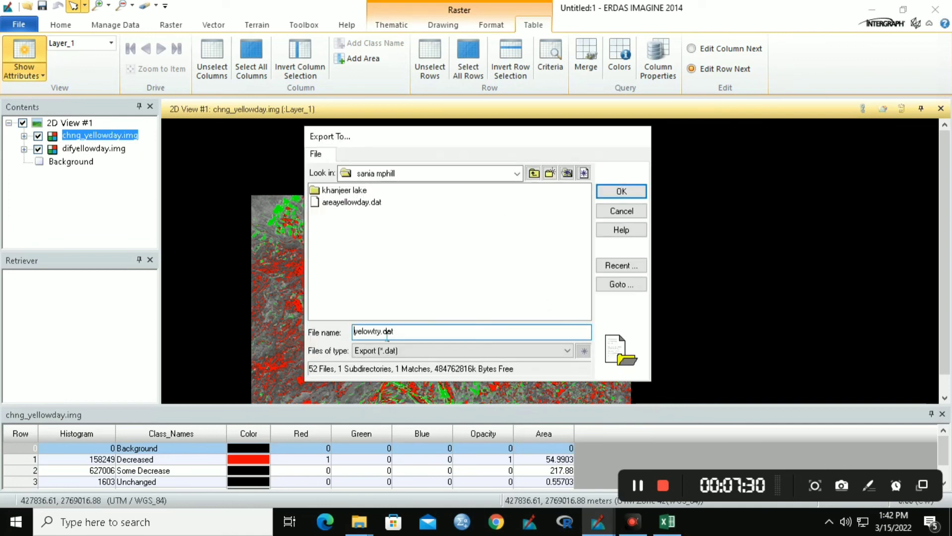
click(621, 191)
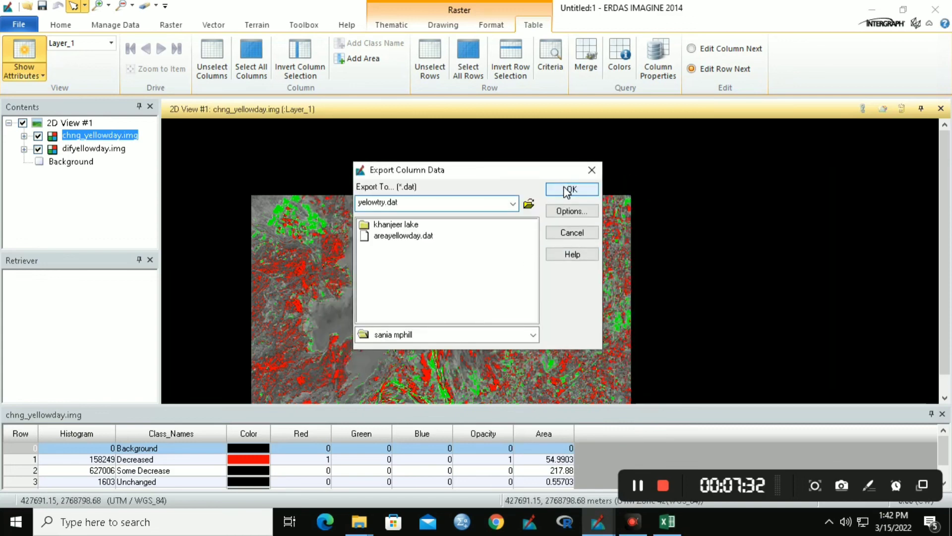